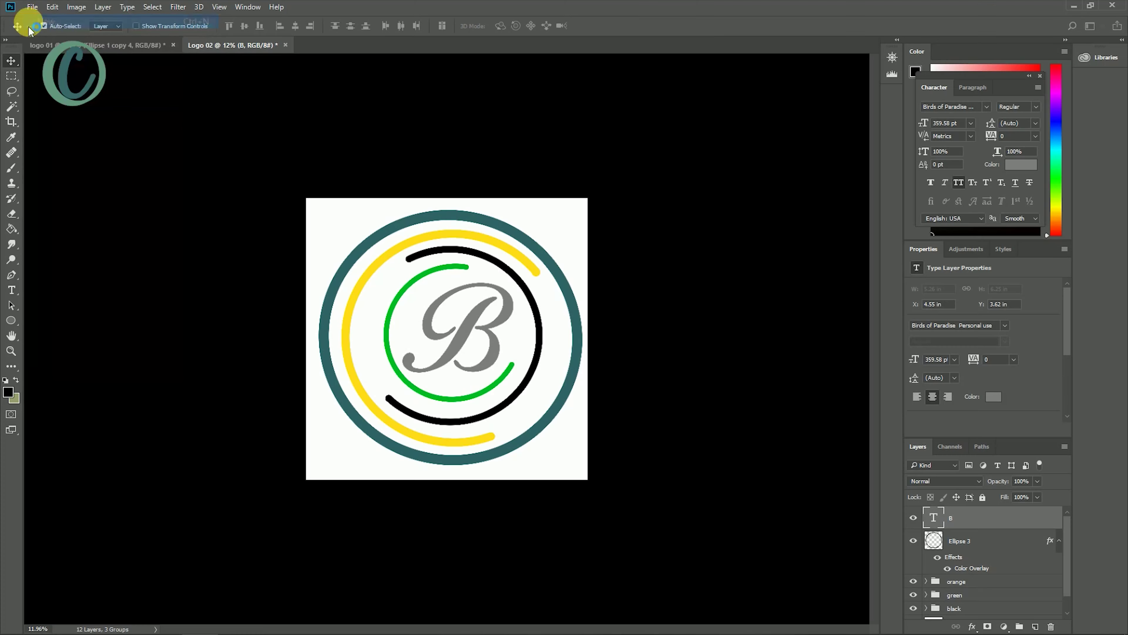
Create a new 4000 x 4000 px document named 'Logo 03'
key("ctrl+n")
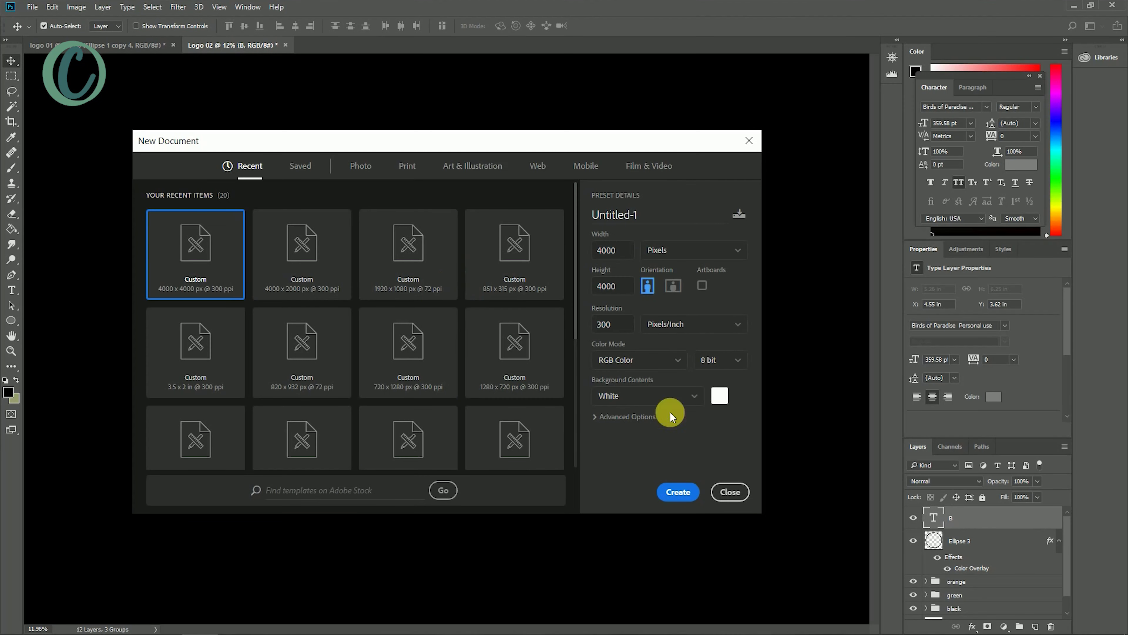
key("ctrl+a")
type("Logo 0")
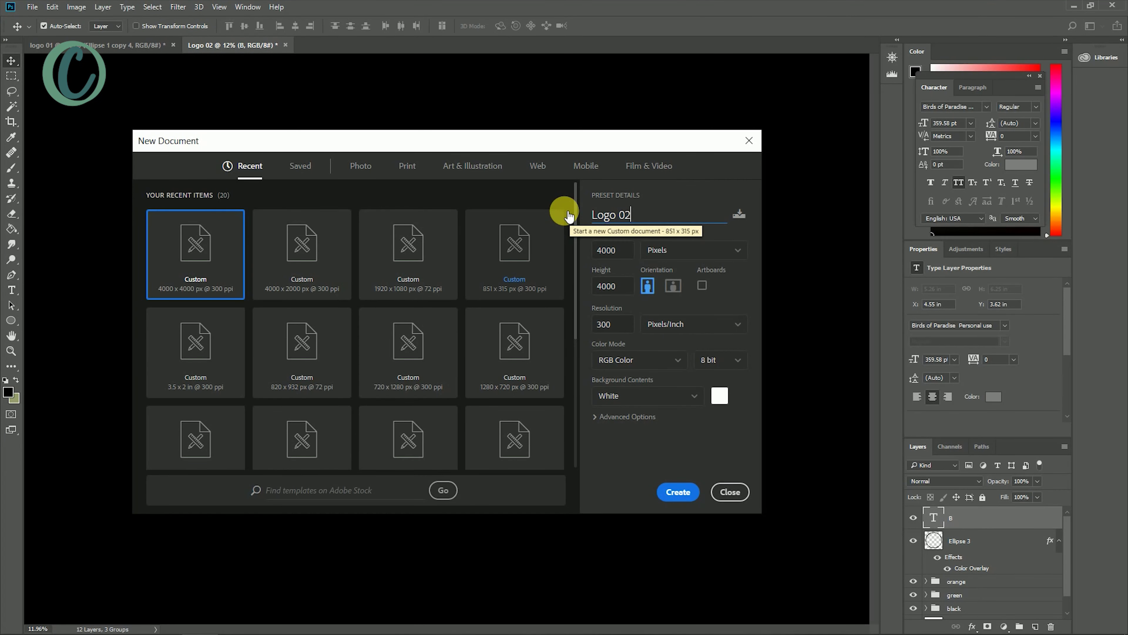
type("3")
left_click(677, 497)
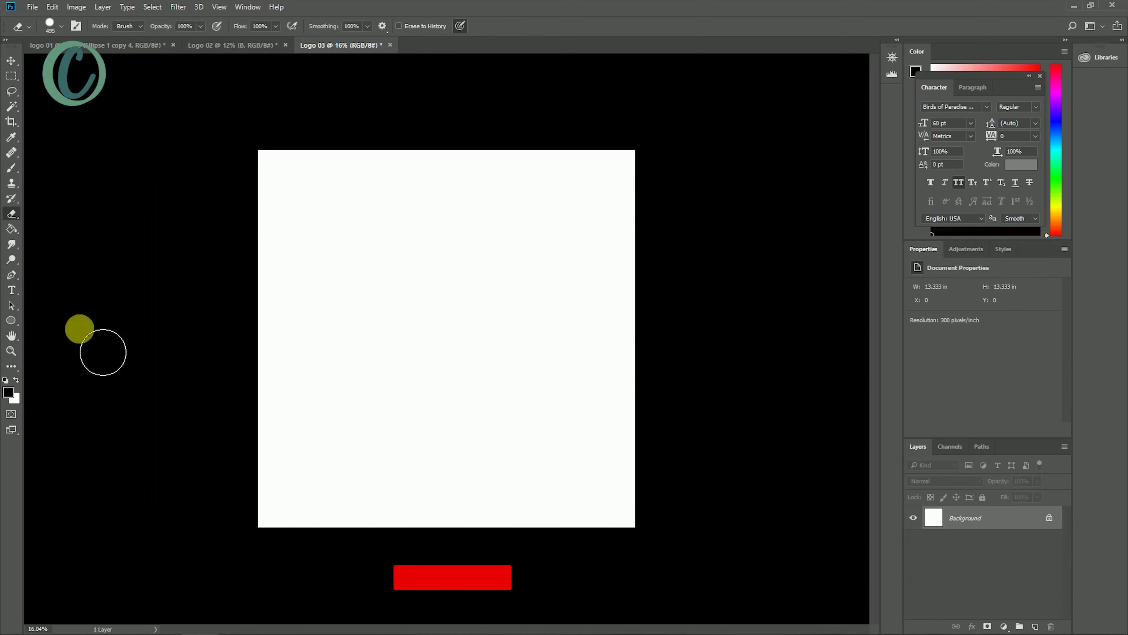
Set the Ellipse tool to no fill with a 100 px stroke
left_click(11, 320)
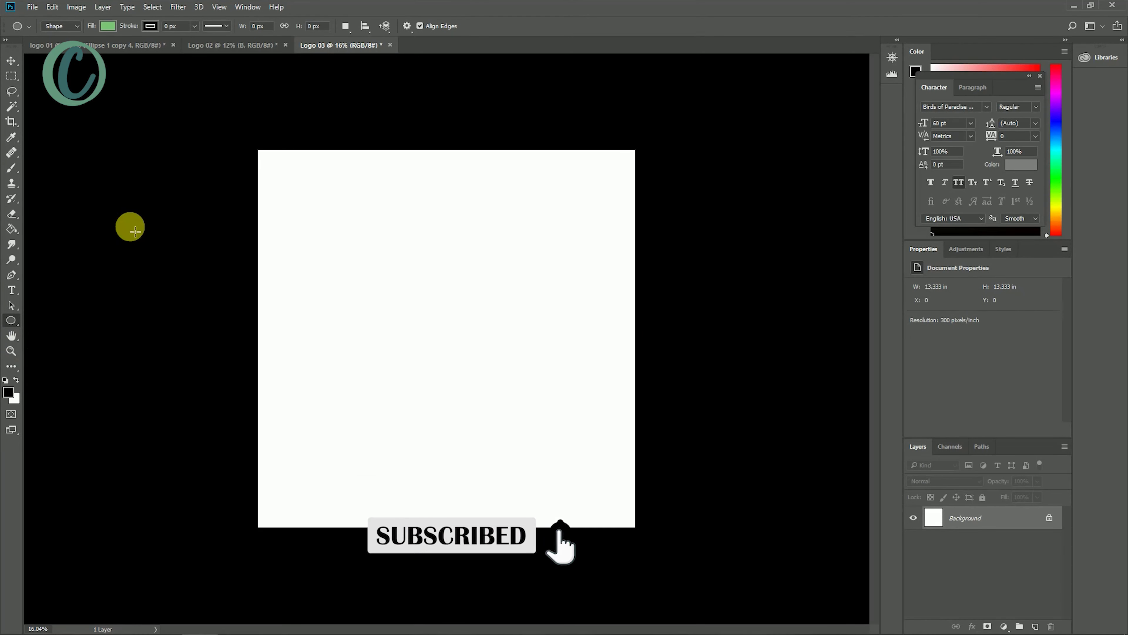
left_click(108, 27)
left_click(163, 28)
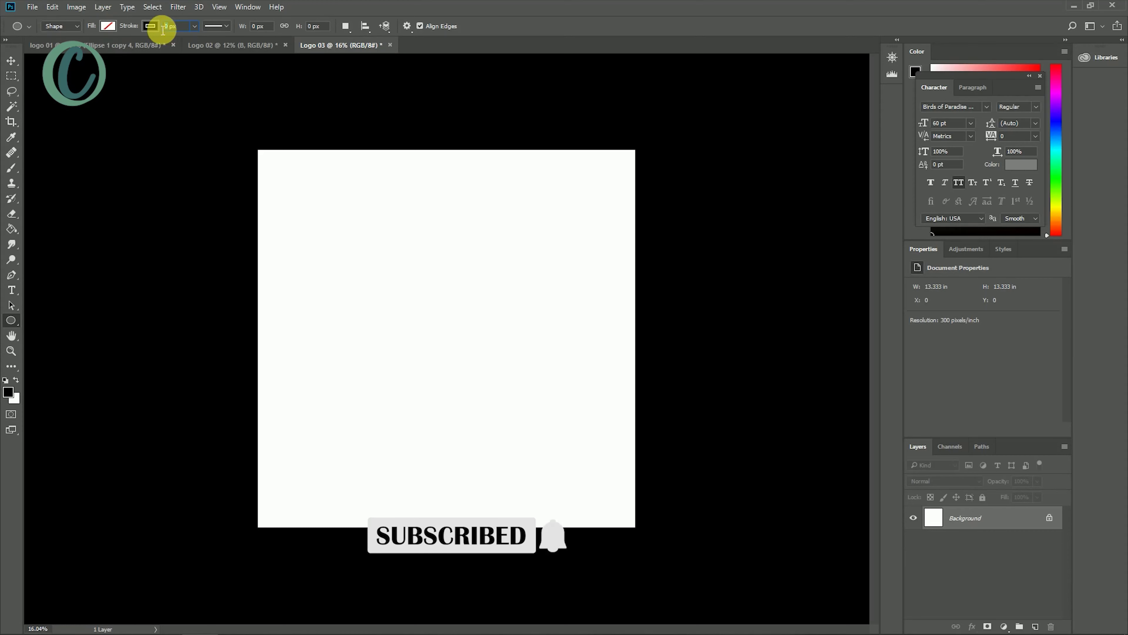
type("100")
key("Return")
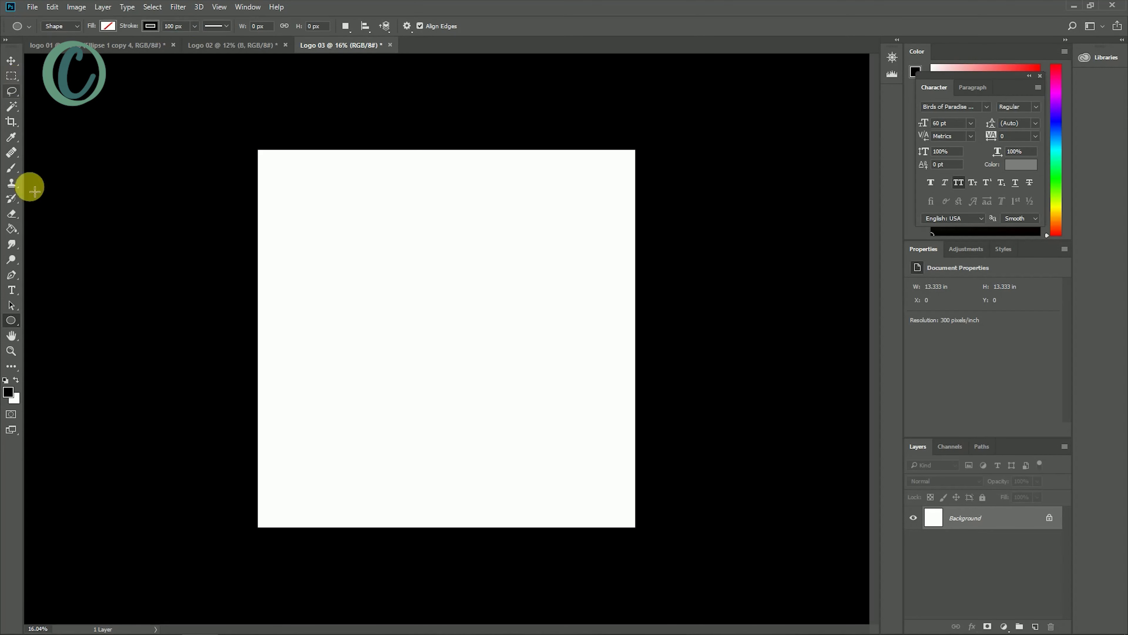
Draw a large ellipse, then narrow the copy and centre it on the canvas
left_click_drag(420, 313, 594, 516)
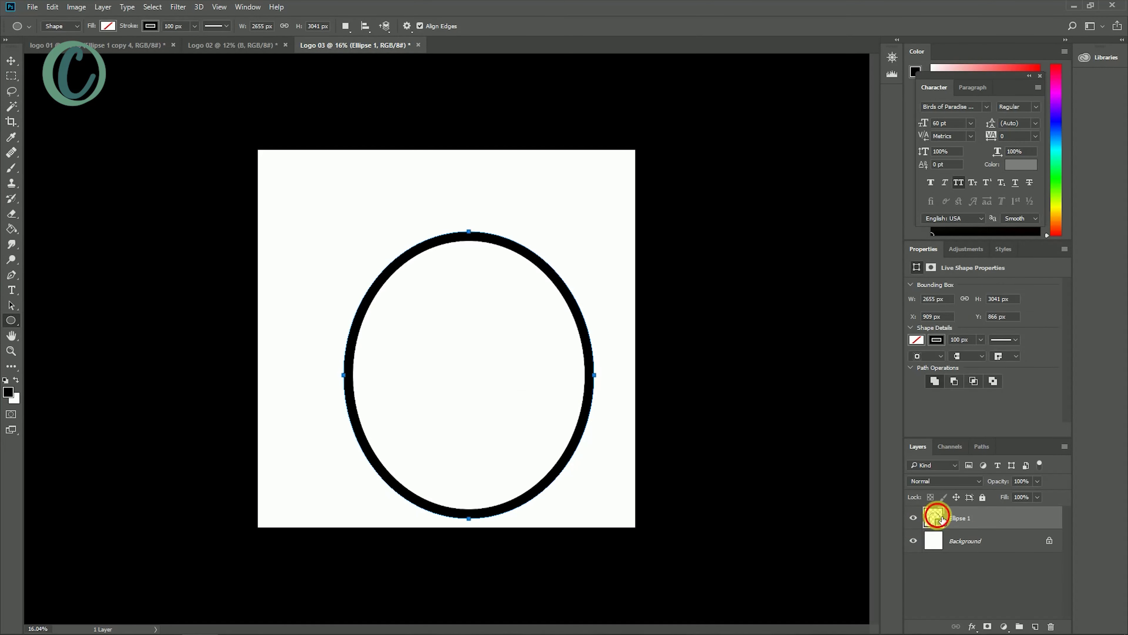
left_click_drag(552, 182, 511, 206)
left_click_drag(417, 290, 445, 304)
left_click(518, 25)
Rotate a copy of the oval about 90° so the two ovals cross
key("ctrl+t")
mouse_move(562, 433)
left_mouse_down()
mouse_move(297, 472)
mouse_move(343, 508)
left_mouse_up()
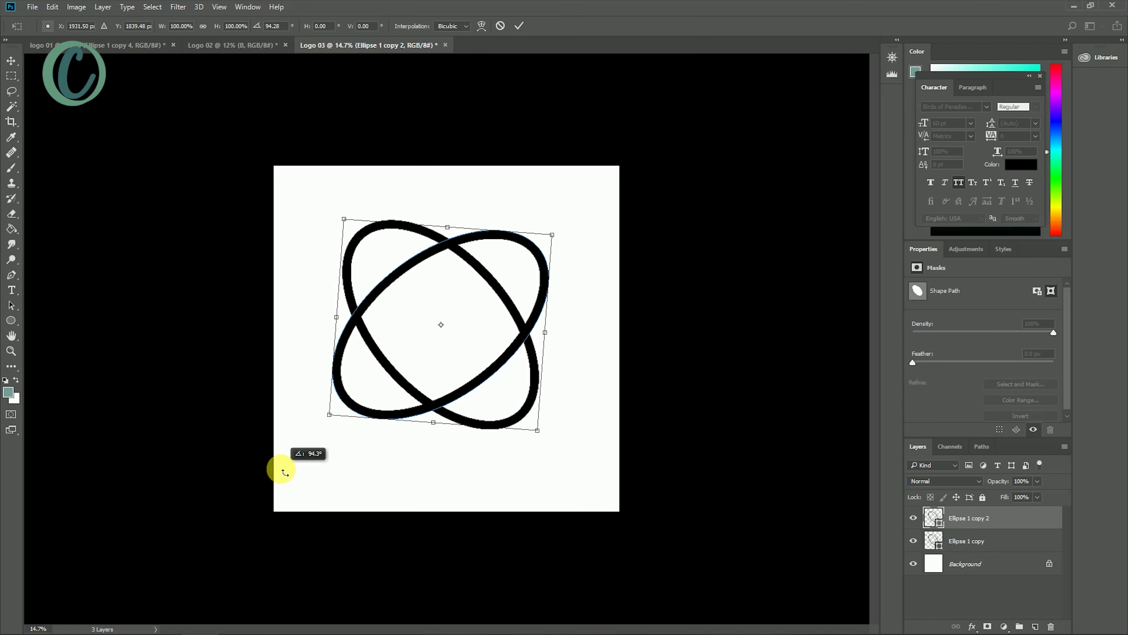
left_click_drag(343, 508, 323, 509)
left_click(519, 26)
Select both ovals and tilt them together slightly
left_click(950, 547, "shift")
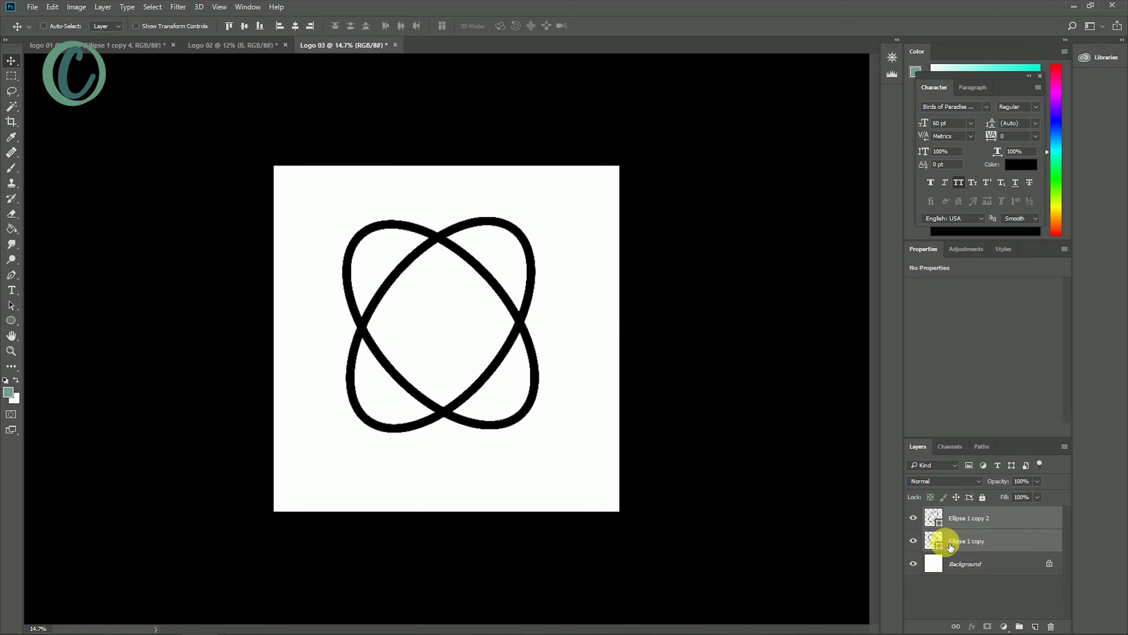
key("ctrl+t")
left_click_drag(554, 443, 559, 449)
left_click(519, 25)
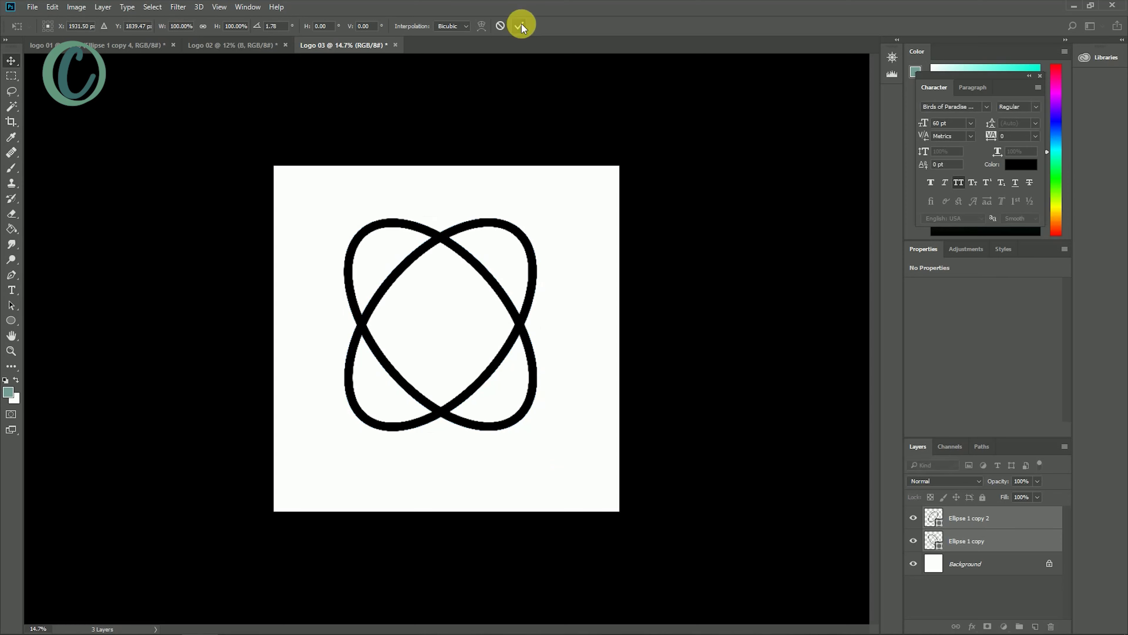
Rotate another copy of the oval, Ellipse 1 copy, so it lies horizontally
scroll(567, 295, "down", 2)
scroll(577, 291, "up", 3)
left_click(952, 542)
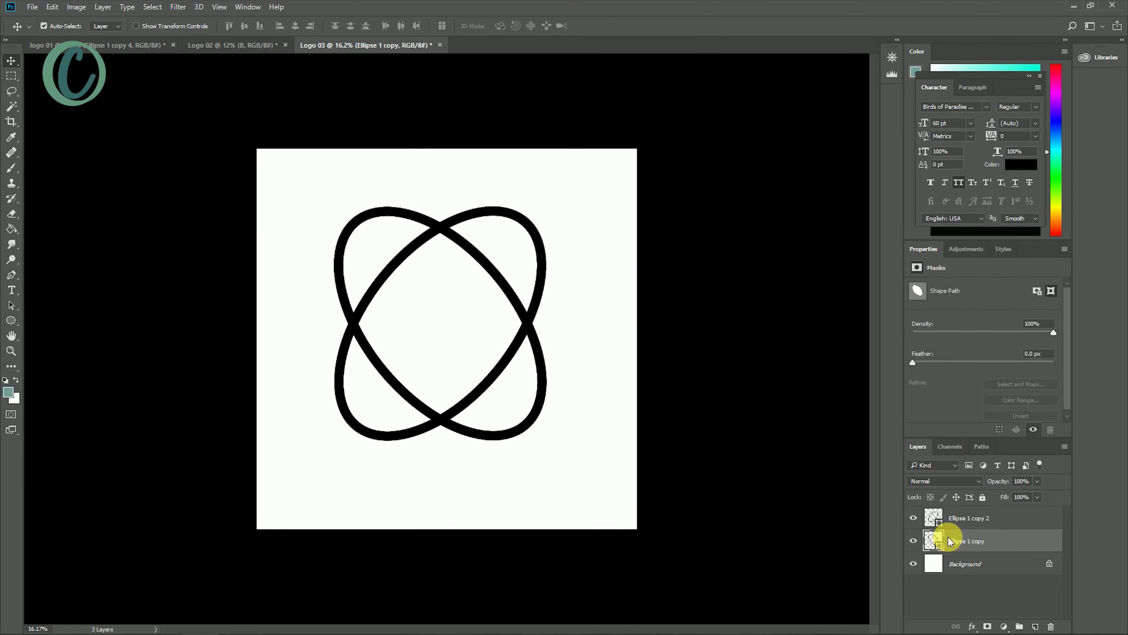
left_click(938, 571)
key("ctrl+t")
left_click_drag(549, 453, 649, 317)
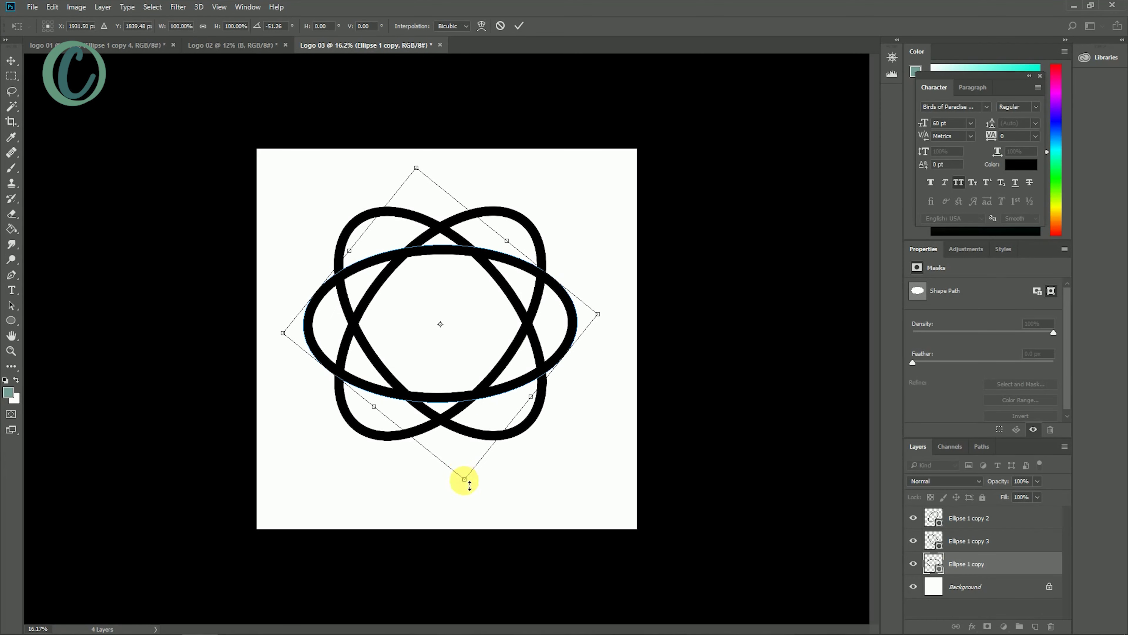
left_click(519, 25)
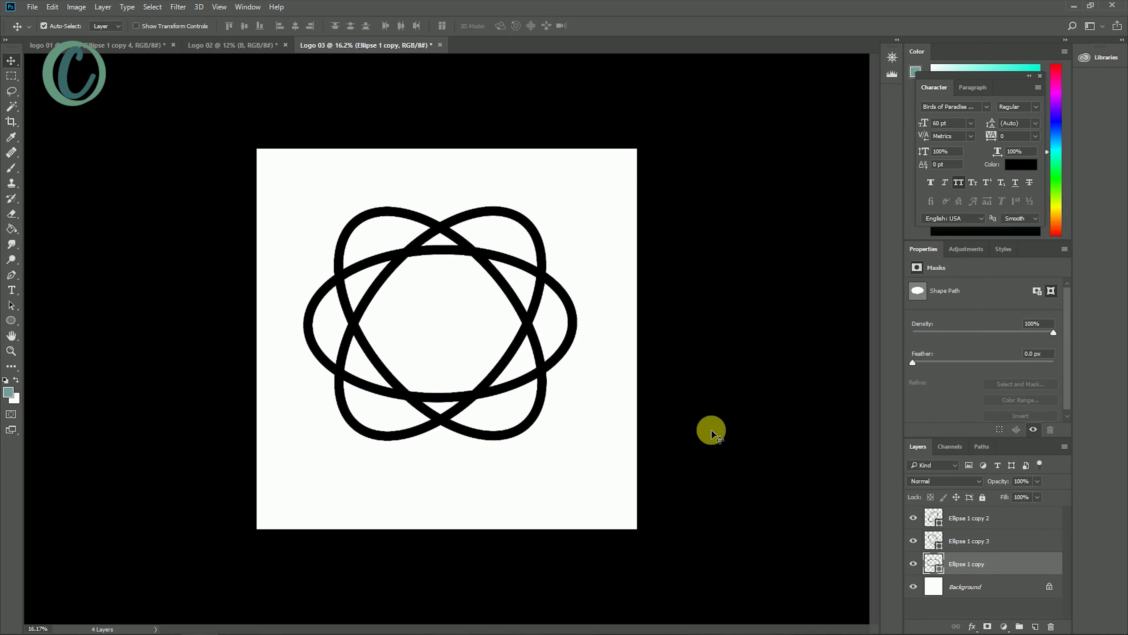
Rasterize the horizontal oval, then flatten, re-centre and slightly widen it
right_click(988, 566)
left_click(858, 237)
key("ctrl+t")
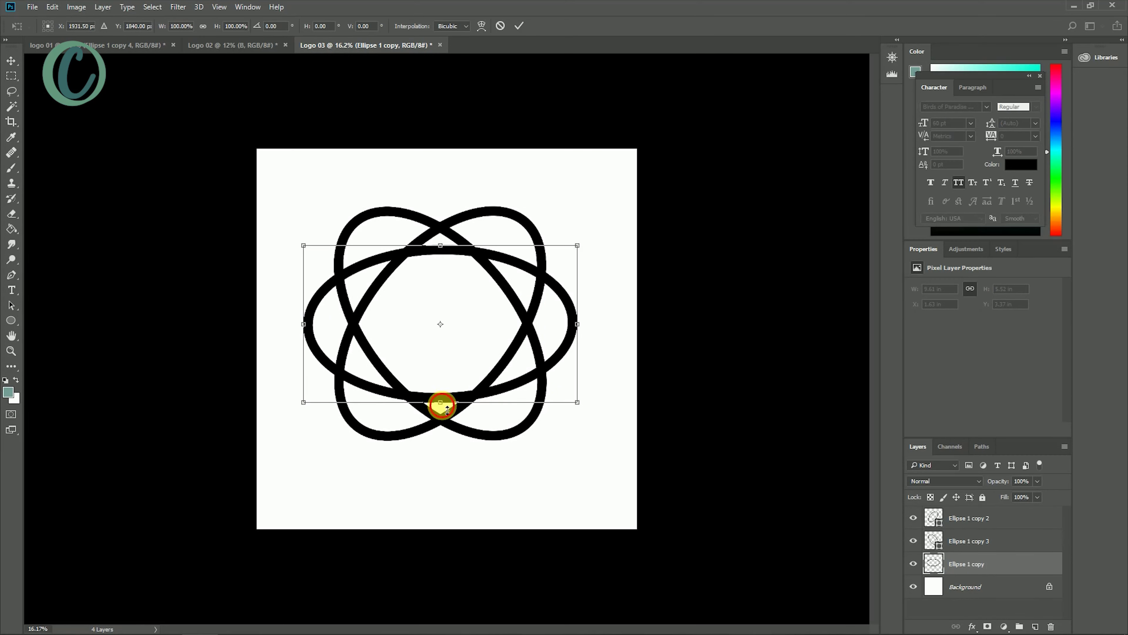
left_click_drag(447, 410, 448, 354)
left_click_drag(453, 252, 448, 274)
left_click_drag(567, 324, 580, 325)
left_click(519, 26)
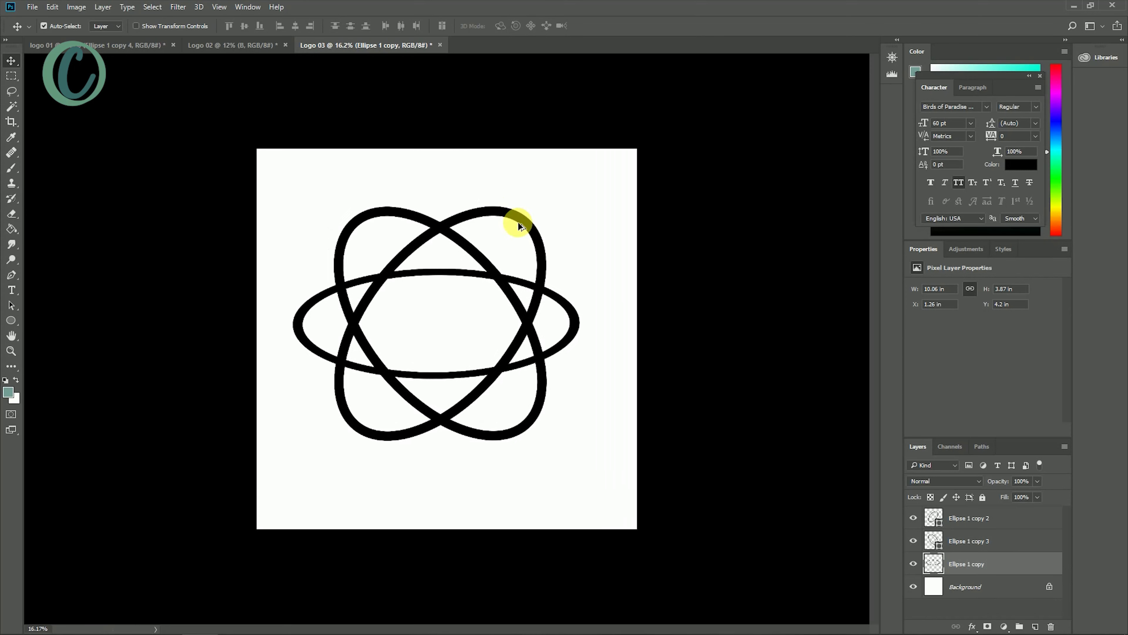
left_click(9, 321)
left_click(107, 25)
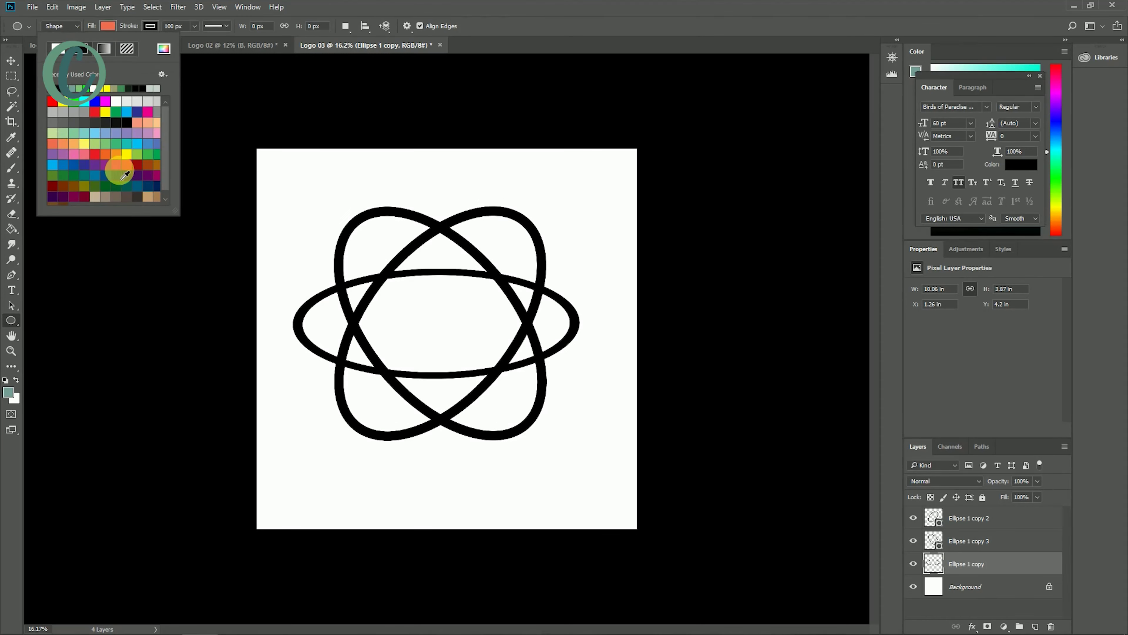
Draw a small dot at the top intersection, fill it grey, and move it above the orbits
left_click_drag(438, 228, 454, 247)
double_click(934, 562)
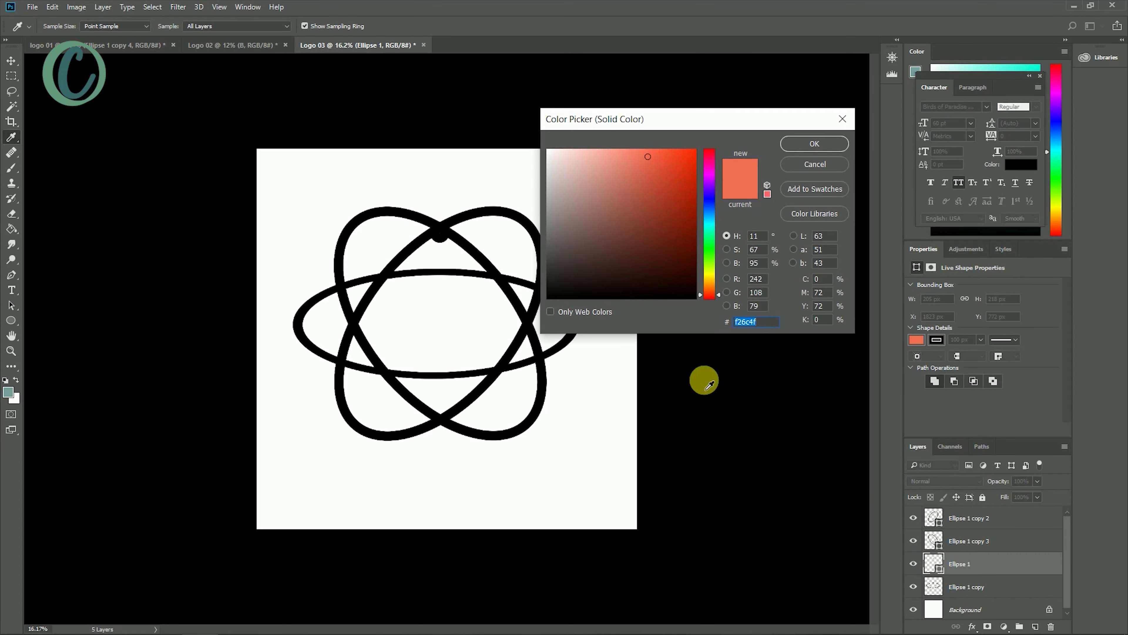
left_click(562, 199)
left_click(809, 142)
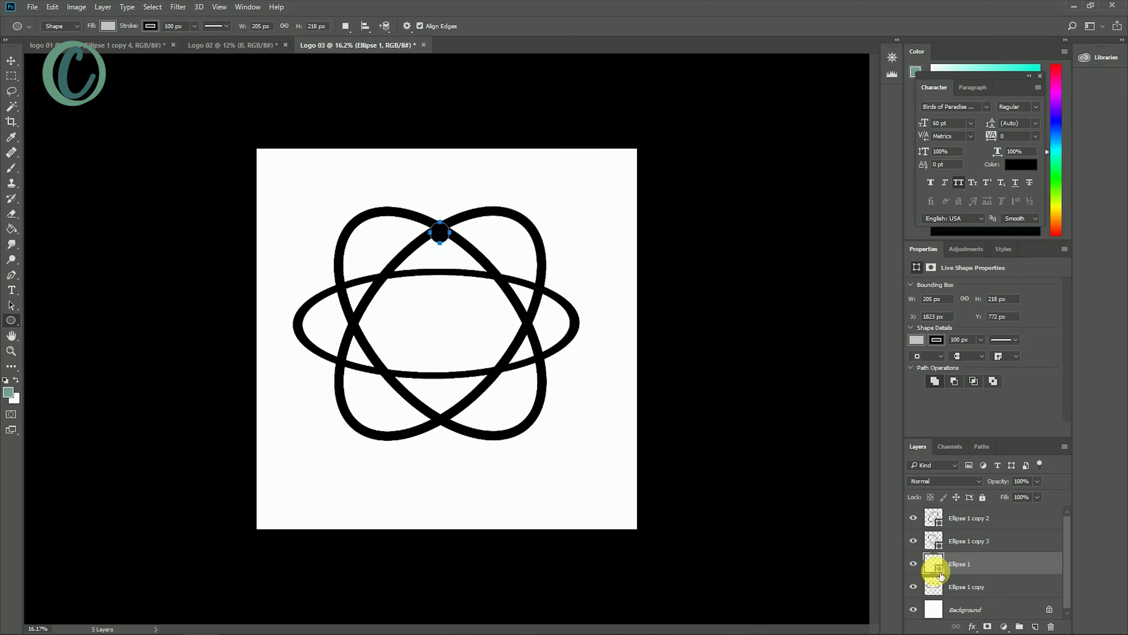
left_click_drag(941, 572, 956, 525)
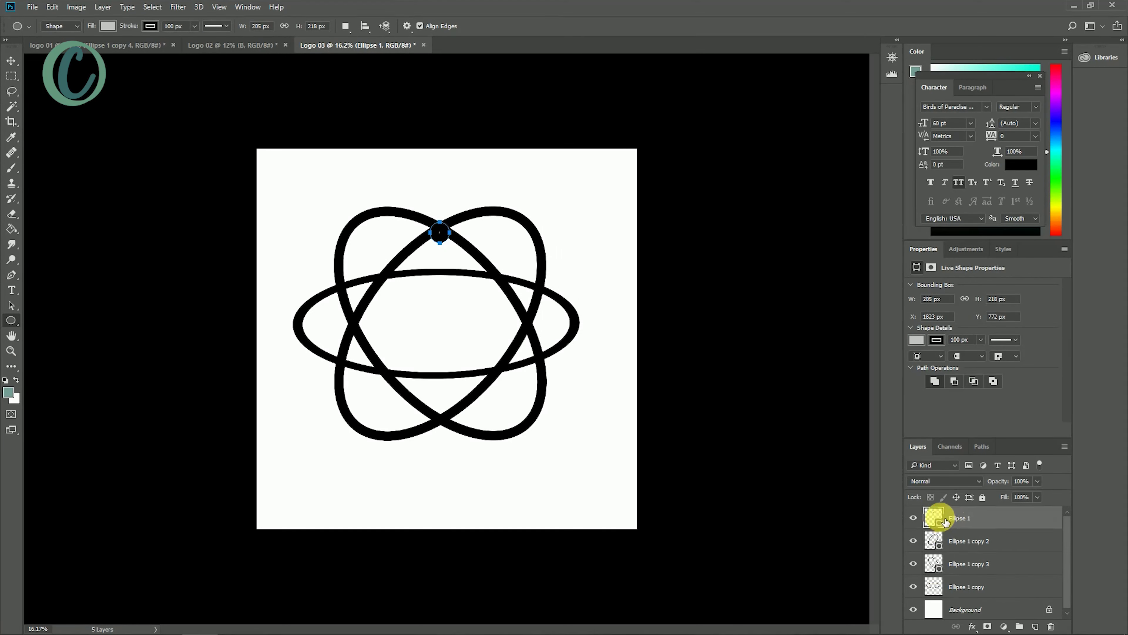
Change the dot's fill to red #d53636 and set its stroke to 0 px
double_click(934, 518)
left_click(623, 202)
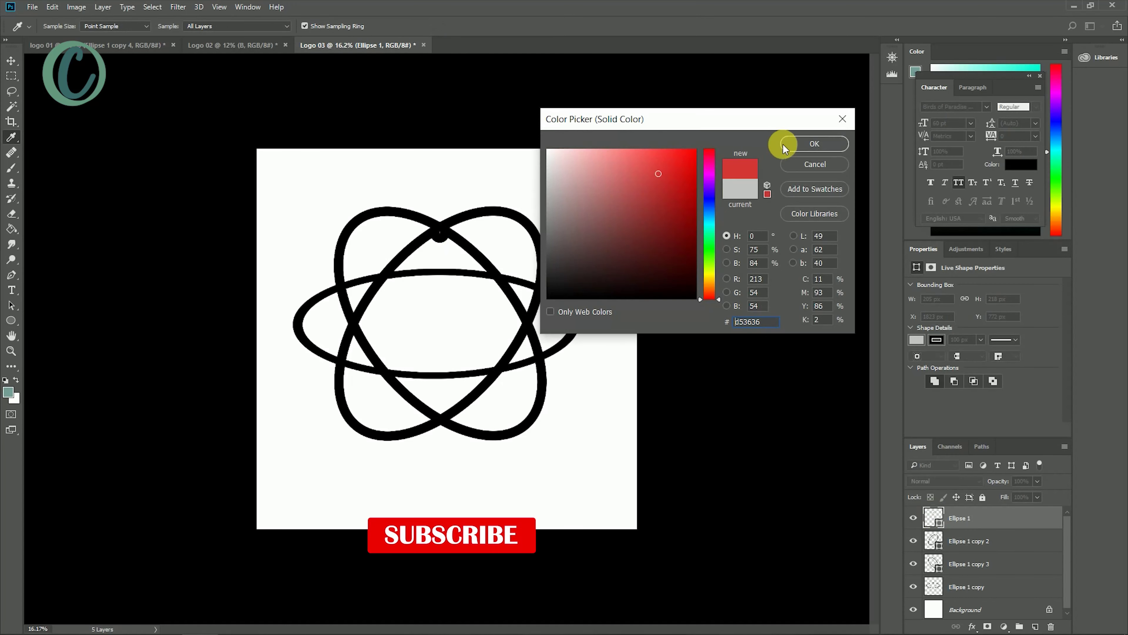
left_click(782, 143)
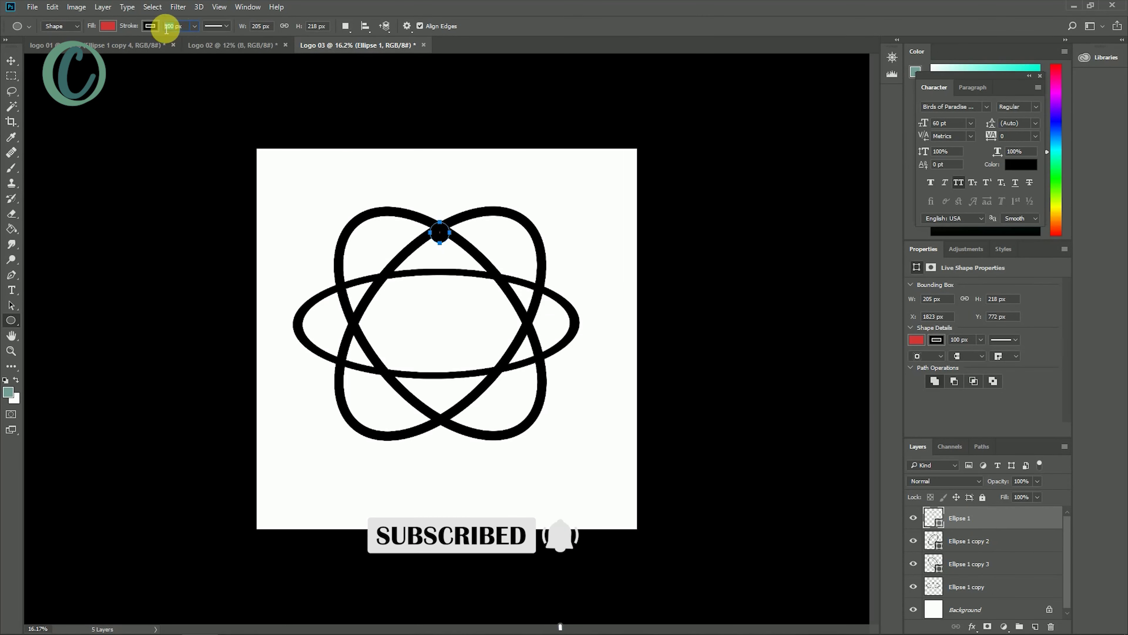
type("0")
key("Return")
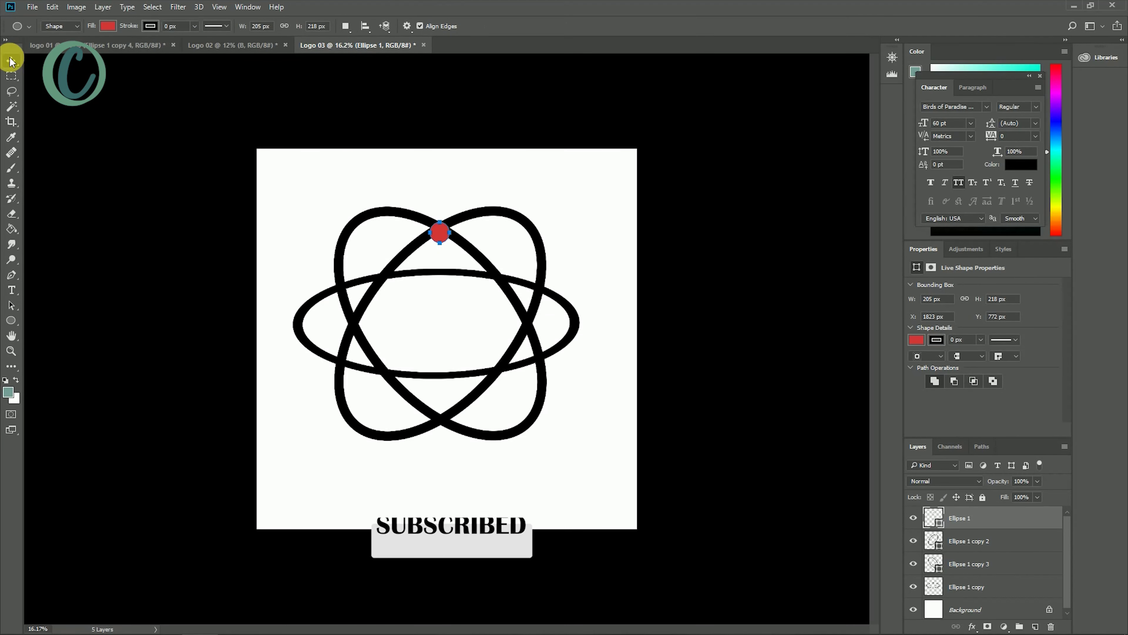
left_click(11, 62)
scroll(438, 222, "up", 1)
Shrink the red dot and nudge it up toward the top intersection
key("ctrl+t")
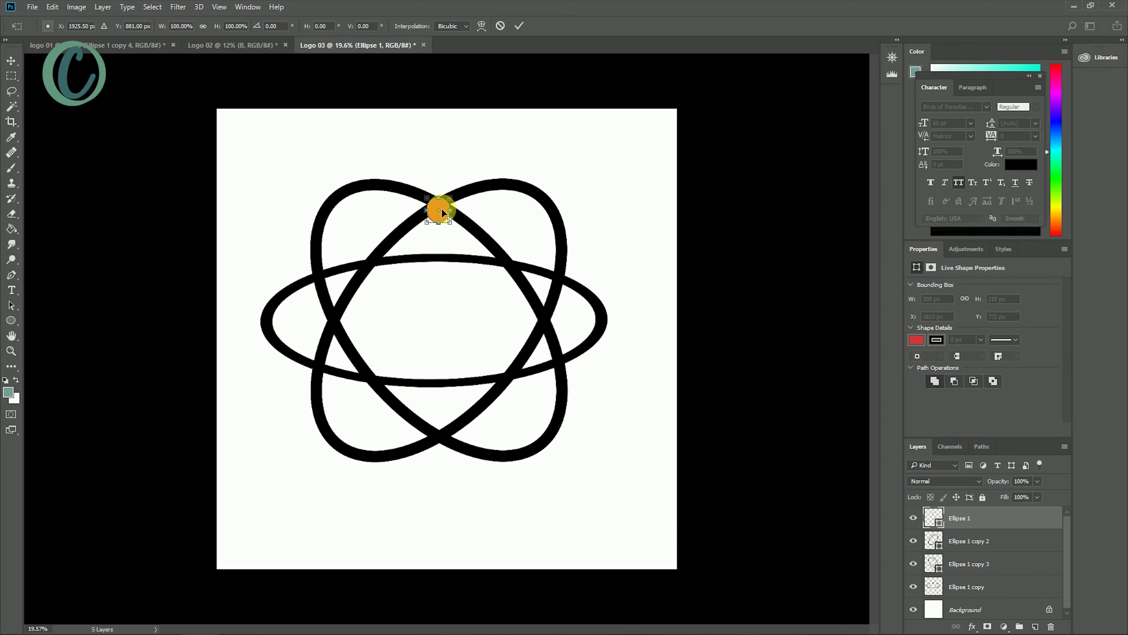
scroll(442, 212, "up", 6)
left_click_drag(376, 350, 372, 315)
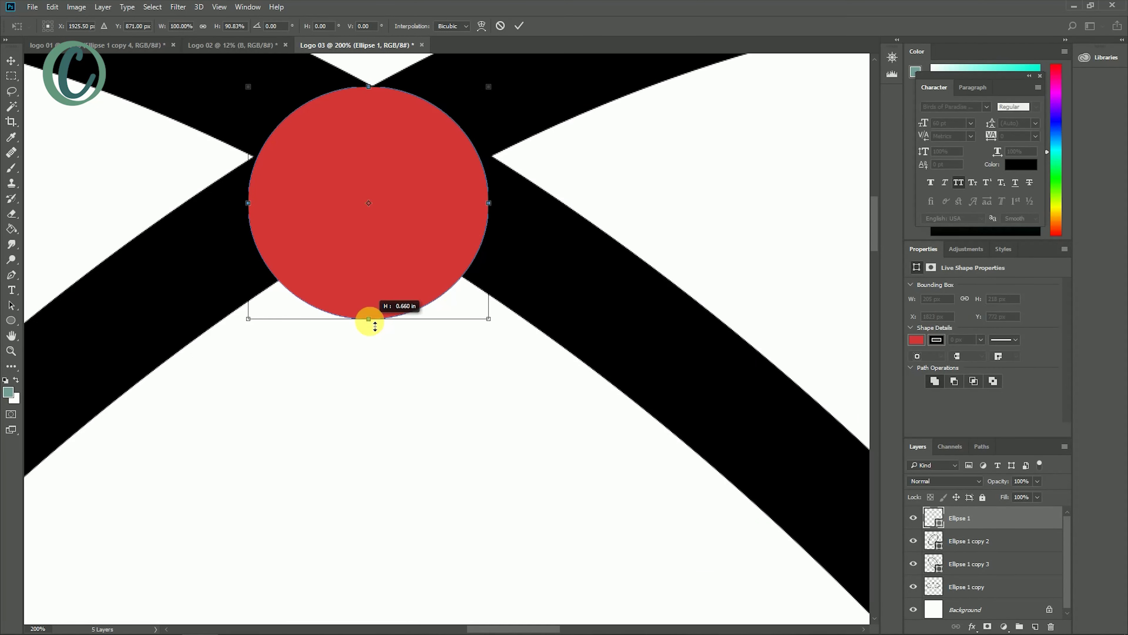
mouse_move(491, 315)
left_mouse_down()
mouse_move(423, 253)
mouse_move(403, 182)
left_mouse_up()
scroll(403, 182, "down", 6)
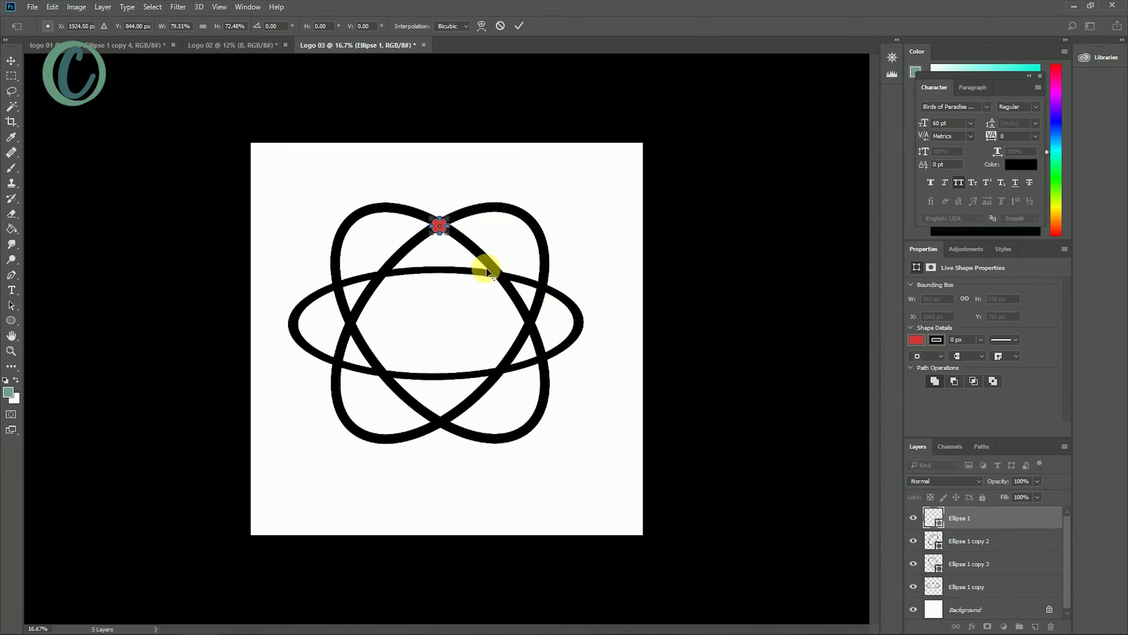
scroll(407, 251, "up", 7)
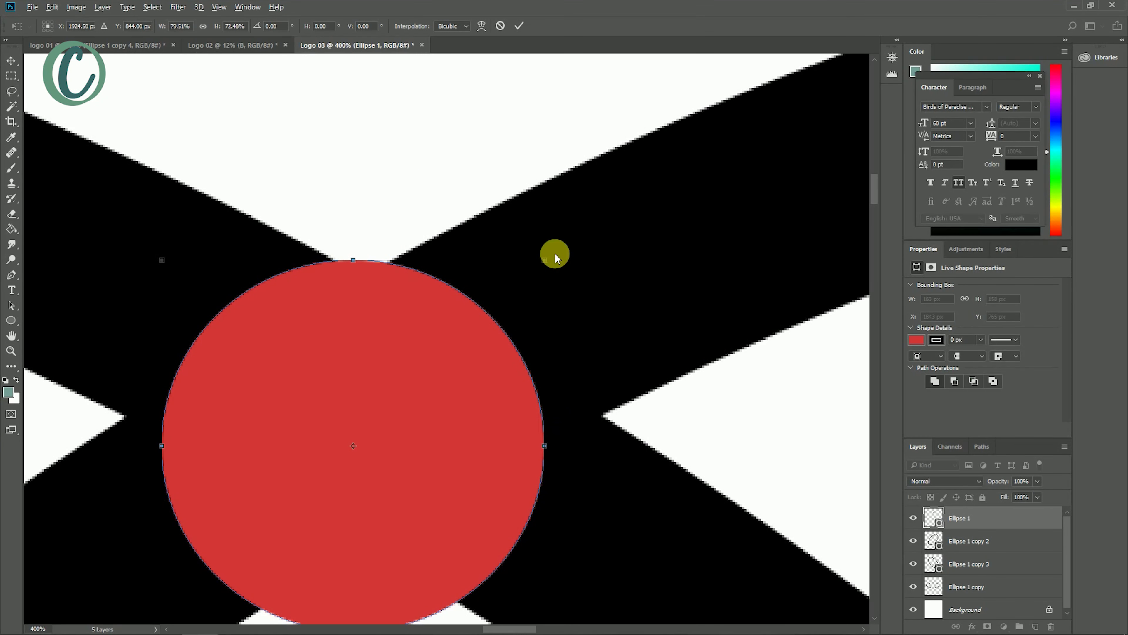
Reset the dot, resize it to about 81%, and centre it on the top crossing
left_click(935, 515)
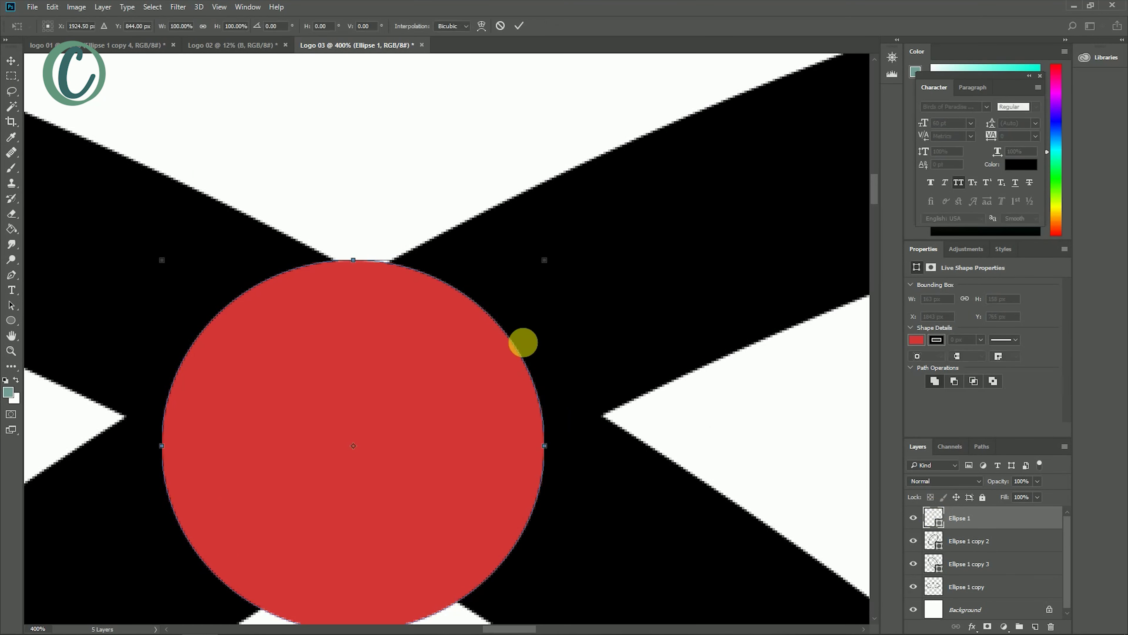
left_click_drag(545, 262, 528, 270)
left_click_drag(534, 595, 518, 578)
left_click_drag(516, 434, 503, 431)
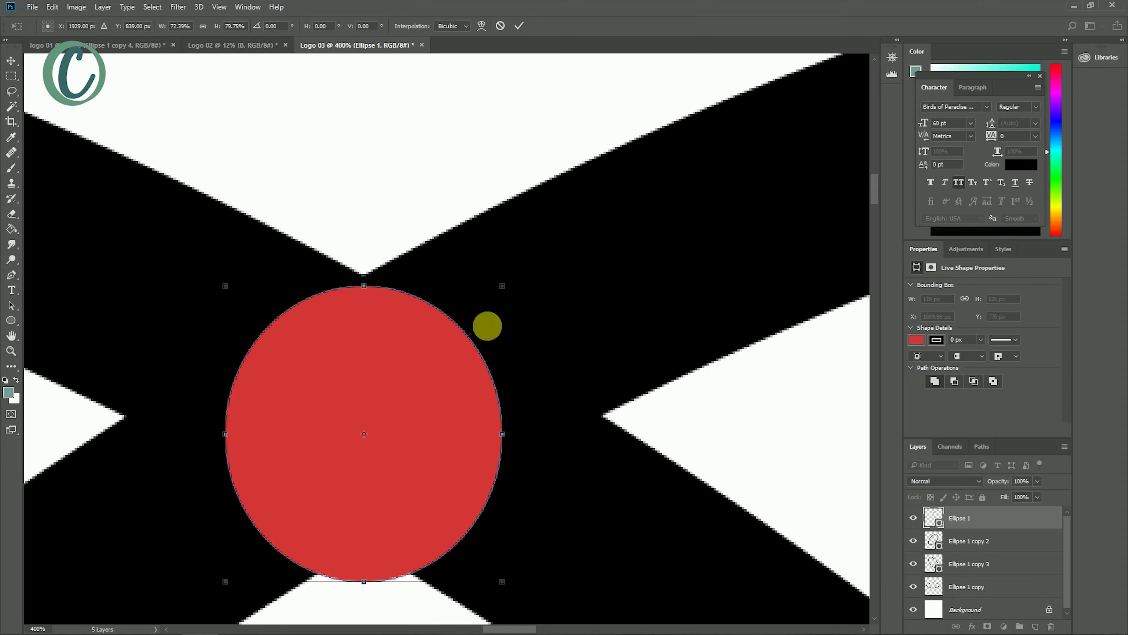
scroll(445, 340, "down", 3)
left_click_drag(444, 340, 439, 326)
scroll(555, 378, "down", 8)
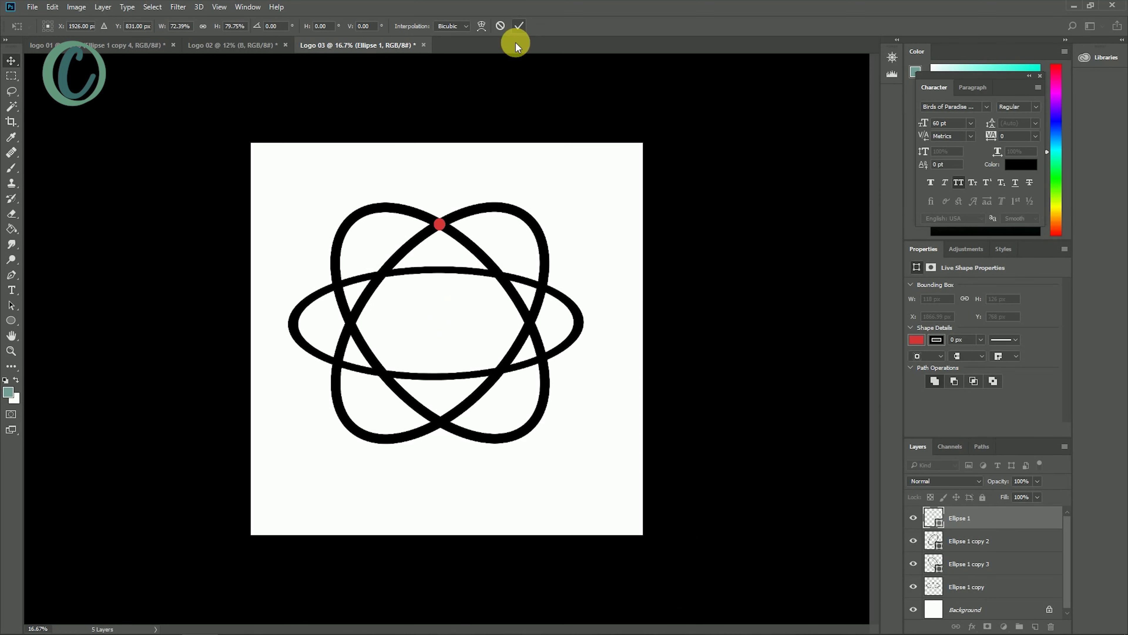
left_click(519, 26)
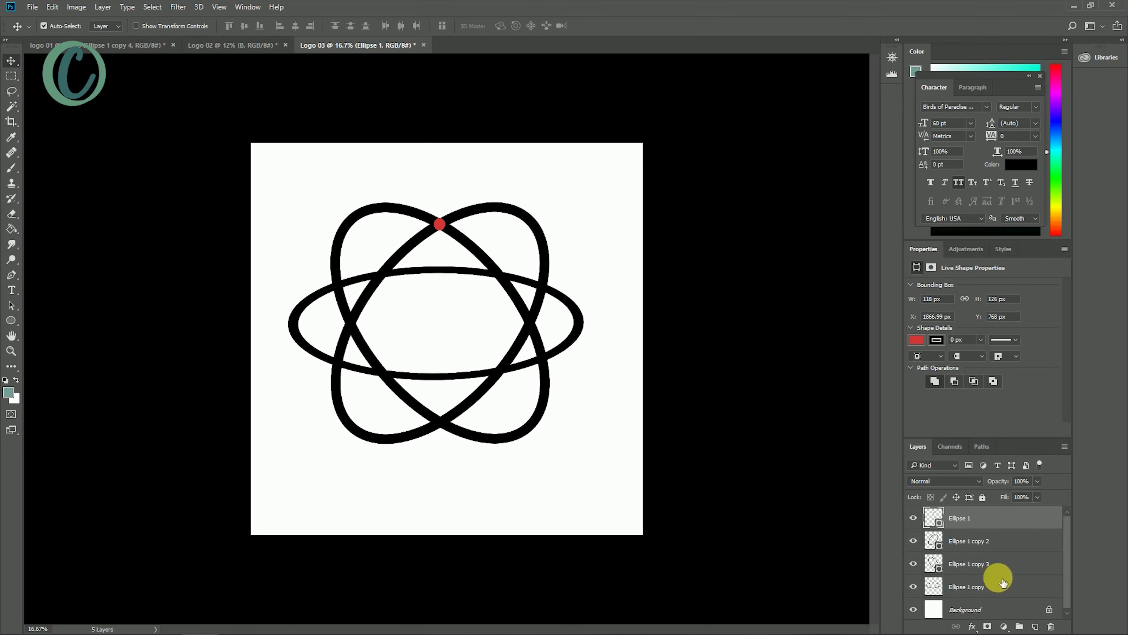
Group the three orbit layers into Group 1
left_click(955, 540)
left_click(956, 587, "shift")
key("ctrl+g")
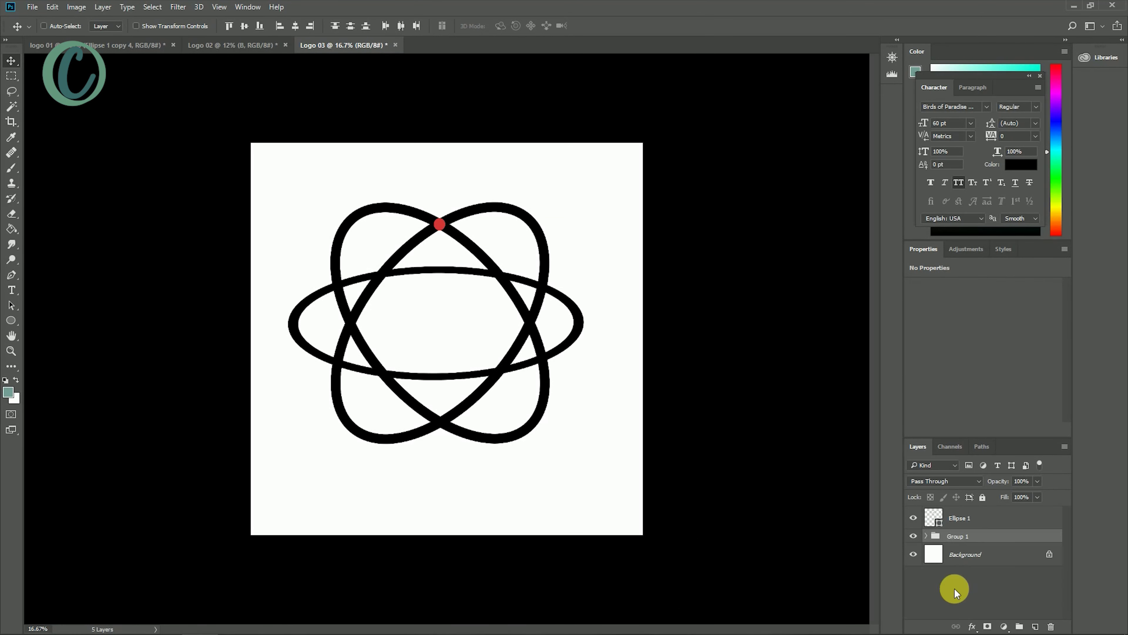
left_click(931, 523)
Alt-drag copies of the red dot onto the right, left, bottom and lower-left crossings
key("ctrl+t")
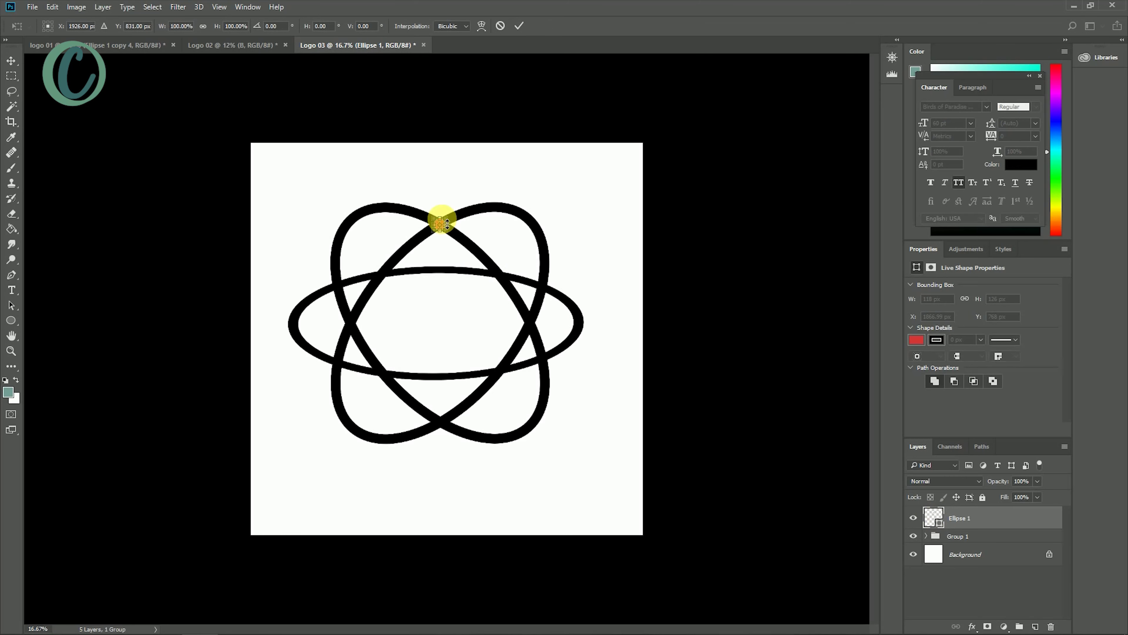
scroll(451, 217, "up", 2)
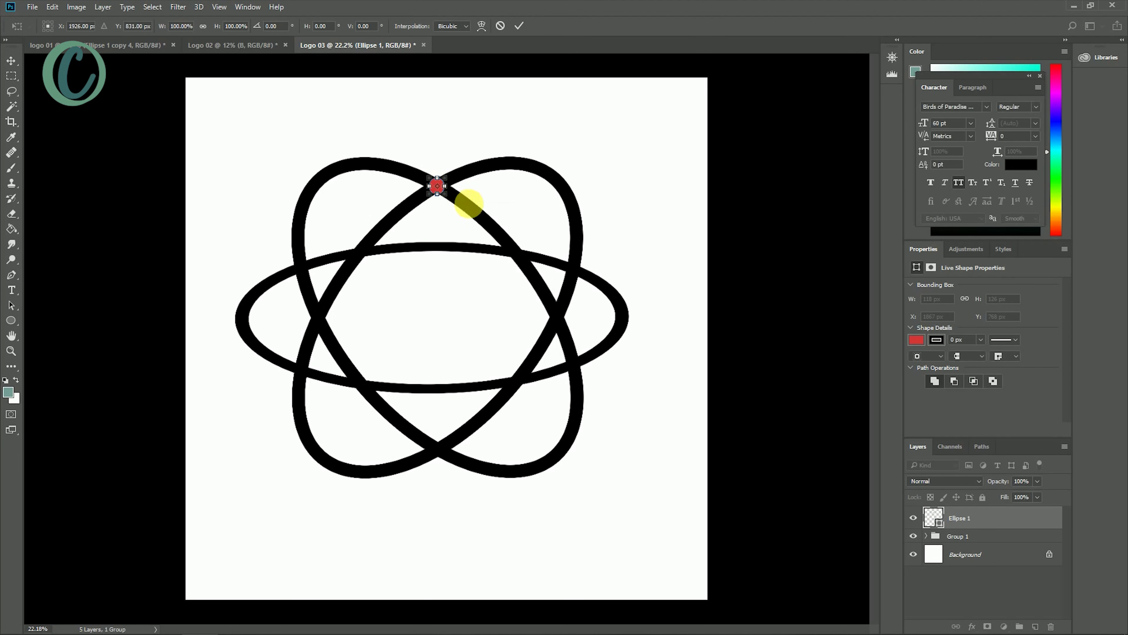
key("Return")
scroll(492, 191, "up", 1)
mouse_move(425, 185)
left_mouse_down()
mouse_move(573, 289)
mouse_move(591, 289)
left_mouse_up()
left_click_drag(591, 289, 259, 288)
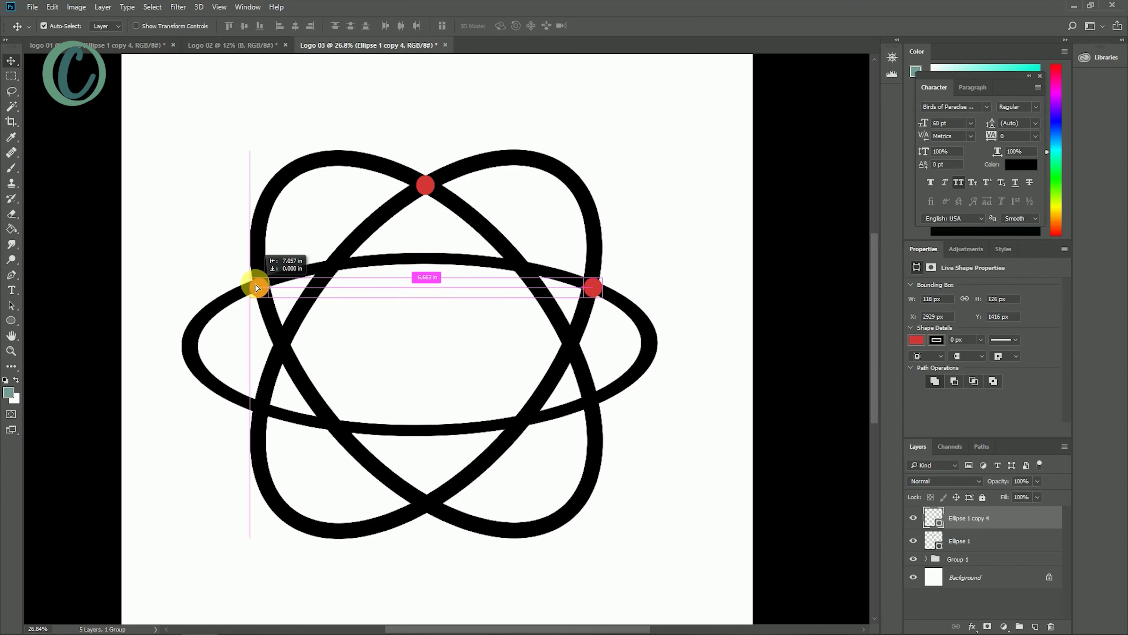
mouse_move(589, 294)
left_mouse_down()
mouse_move(425, 509)
mouse_move(284, 415)
mouse_move(260, 412)
left_mouse_up()
mouse_move(429, 504)
left_mouse_down()
mouse_move(335, 426)
mouse_move(524, 422)
mouse_move(593, 400)
mouse_move(515, 263)
mouse_move(335, 266)
mouse_move(279, 343)
mouse_move(575, 344)
left_mouse_up()
Zoom out to check the dots and reposition the lower-left dot on its crossing
key("ctrl+minus")
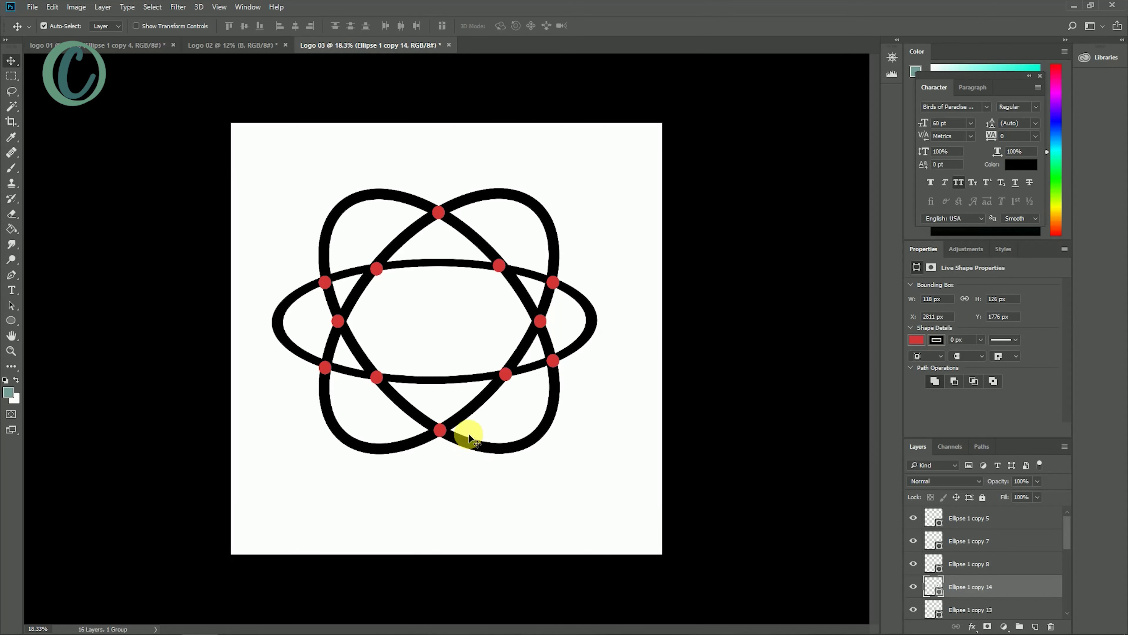
scroll(265, 403, "up", 2)
scroll(302, 328, "up", 5)
left_click_drag(307, 331, 321, 347)
Squash one dot slightly to fit its crossing and move the top dot onto its crossing
key("ctrl+t")
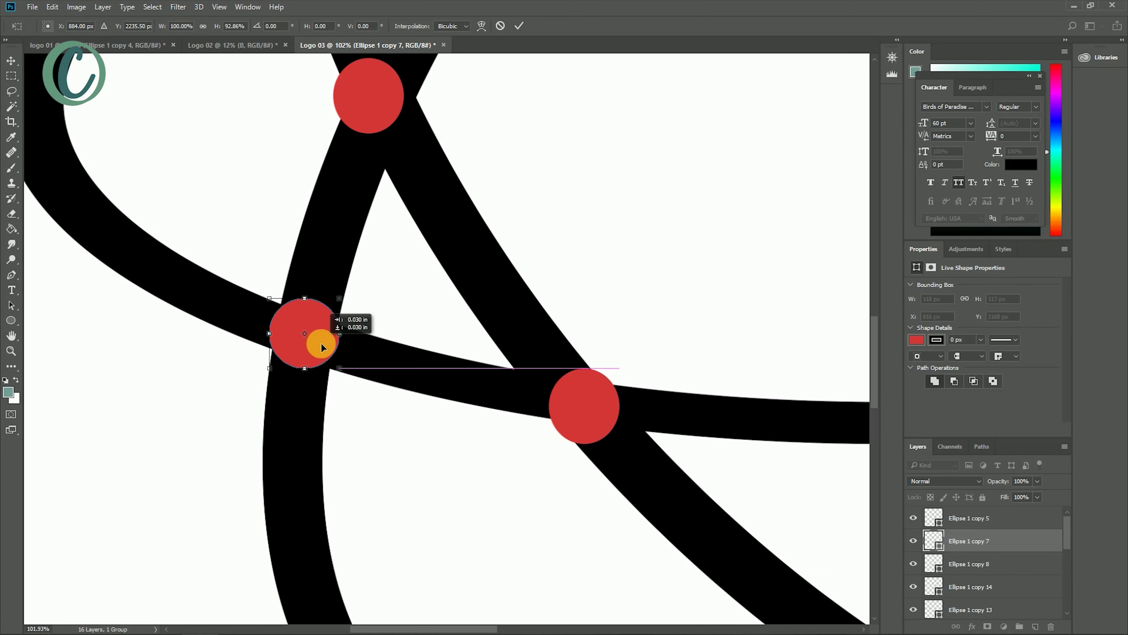
left_click_drag(303, 299, 297, 319)
key("Escape")
scroll(404, 311, "down", 2)
left_click_drag(380, 163, 393, 157)
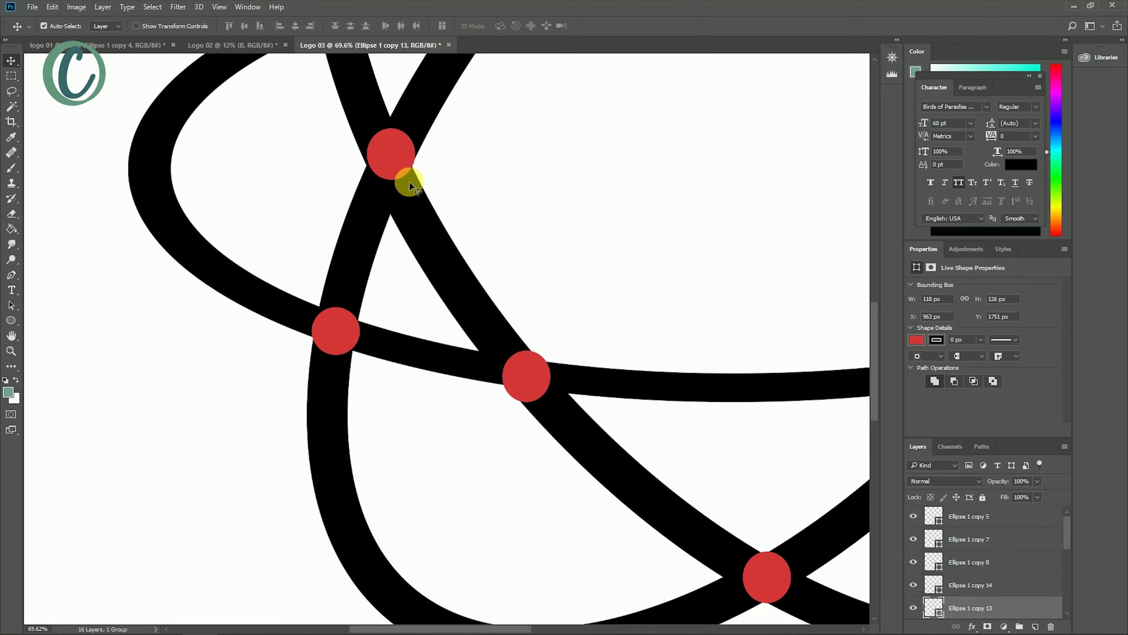
scroll(630, 362, "up", 2)
Nudge the top-right dot left onto its crossing
left_click(700, 170)
key("ctrl+t")
left_click_drag(700, 170, 688, 172)
key("Return")
left_click(486, 222)
key("ctrl+t")
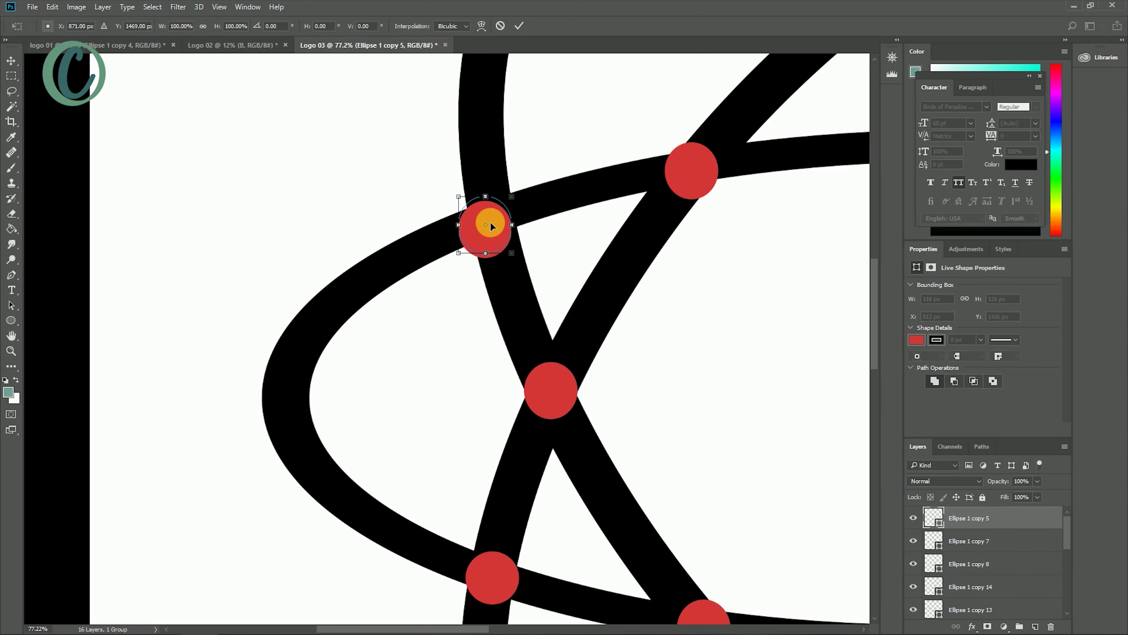
key("Return")
Nudge two more dots so each is centred on its orbit crossing
scroll(665, 278, "up", 1)
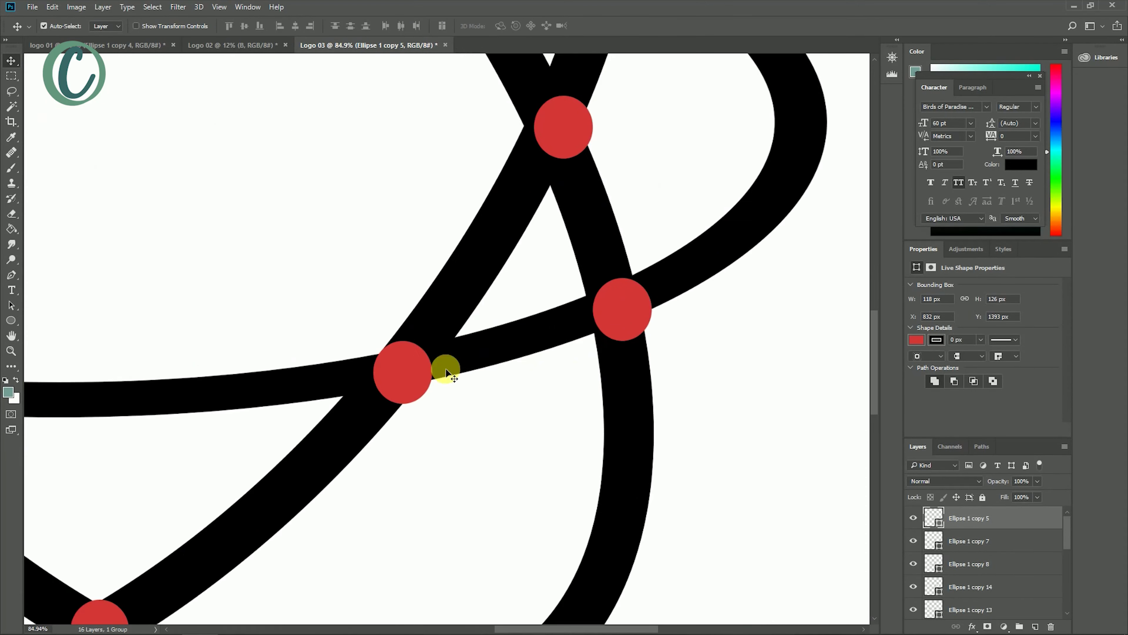
left_click_drag(440, 371, 434, 371)
left_click_drag(639, 310, 602, 305)
scroll(541, 222, "down", 3)
scroll(602, 305, "up", 2)
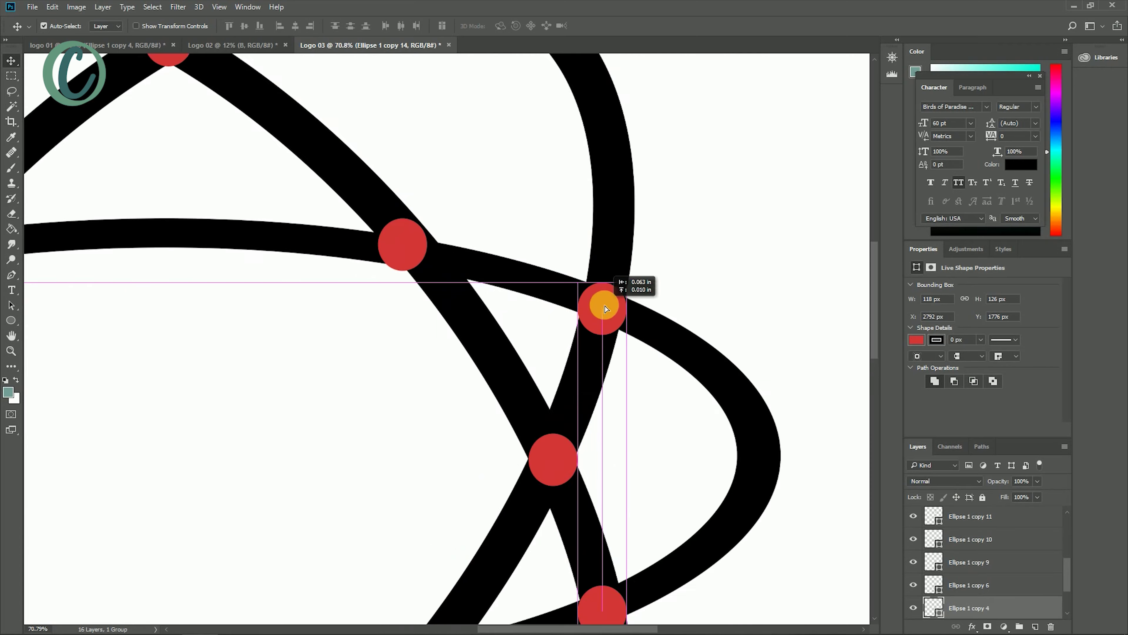
scroll(233, 136, "down", 1)
scroll(340, 356, "down", 2)
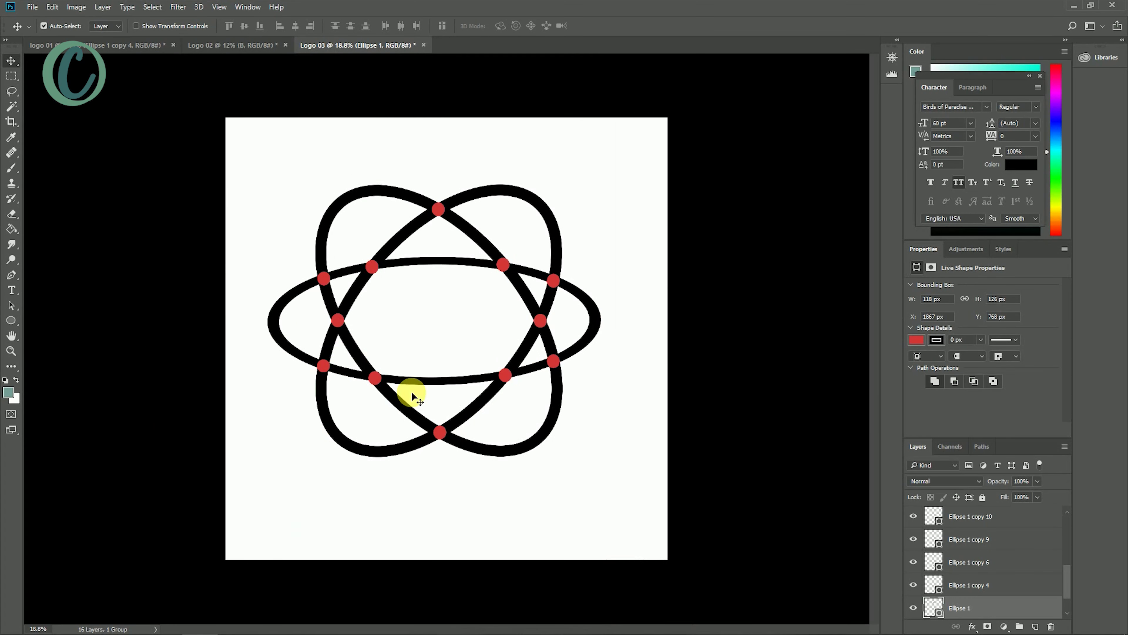
scroll(433, 323, "up", 1)
scroll(978, 556, "down", 2)
Recolour the first dots, including Ellipse 1 copy 6 and copy 11, to mauve #a57979
double_click(933, 571)
left_click(605, 200)
left_click(806, 145)
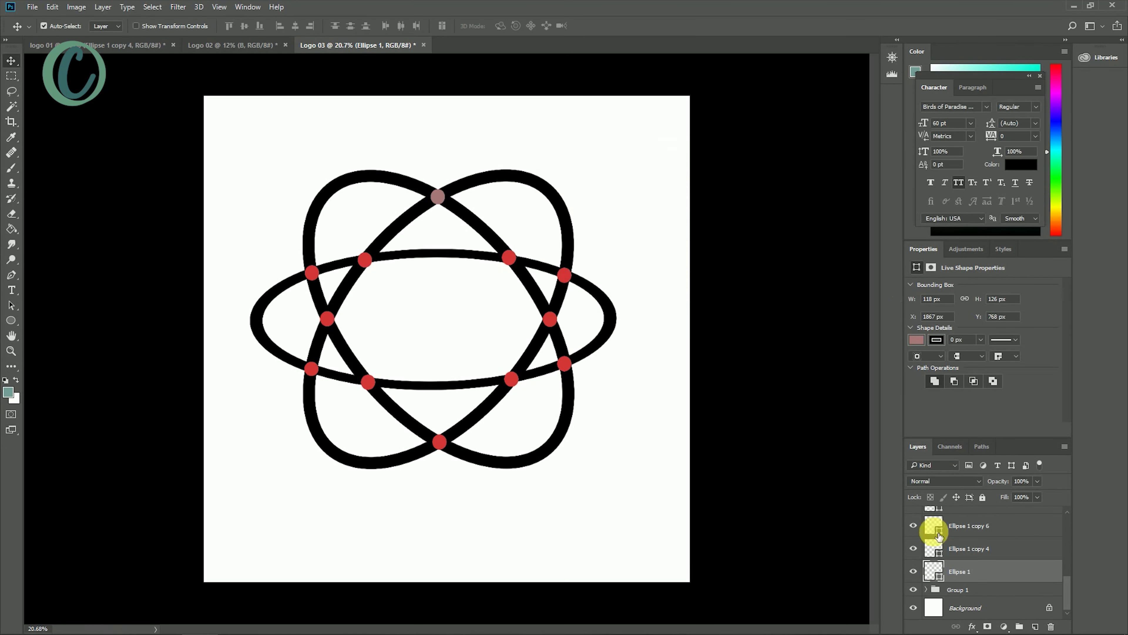
double_click(934, 526)
left_click(806, 145)
scroll(977, 551, "up", 2)
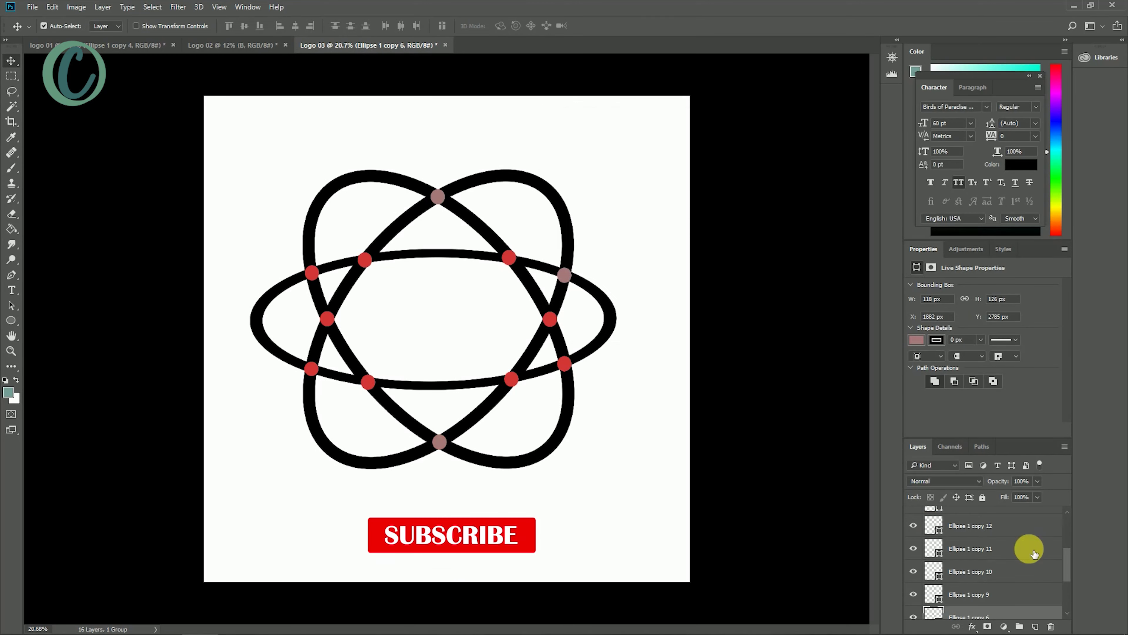
scroll(1033, 553, "up", 2)
double_click(933, 525)
left_click(806, 144)
Recolour the next dots, including Ellipse 1 copy 13, to mauve #a57979
double_click(933, 548)
left_click(814, 143)
double_click(934, 525)
left_click(815, 143)
scroll(978, 552, "up", 2)
double_click(934, 548)
left_click(586, 202)
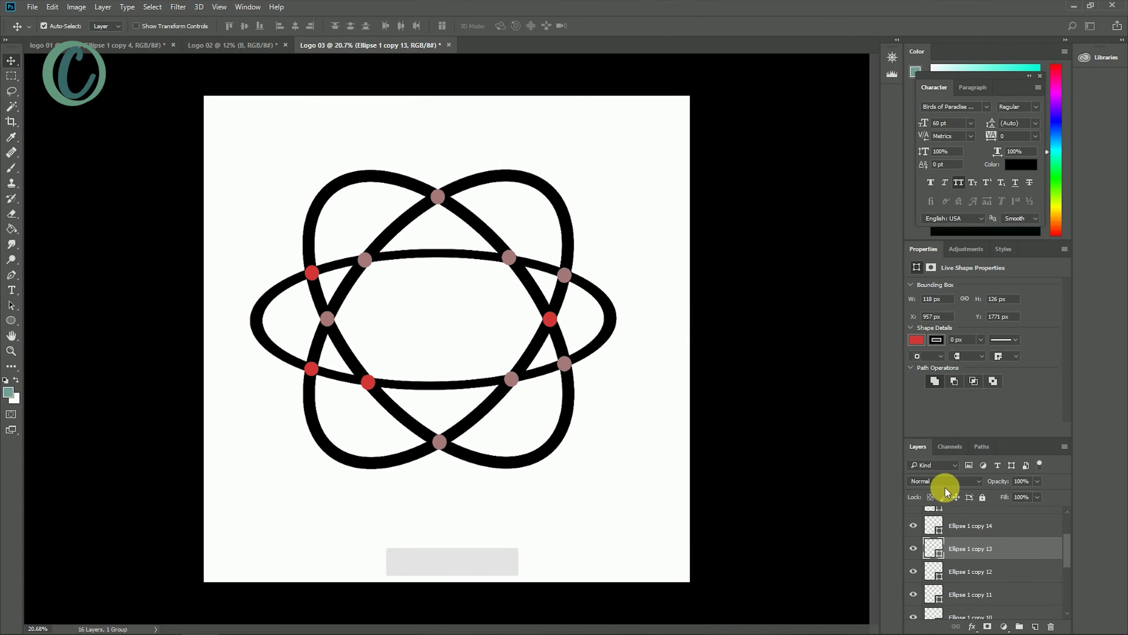
left_click(814, 144)
Paste #a57979 into the colour picker for each of the remaining red dots
double_click(933, 571)
key("ctrl+v")
key("Return")
double_click(933, 549)
key("ctrl+v")
key("Return")
double_click(933, 525)
left_click(815, 144)
double_click(933, 522)
key("ctrl+v")
key("Return")
Group all the dot layers into Group 2 and expand the orbit group
left_click(995, 594, "shift")
key("ctrl+g")
left_click(926, 526)
double_click(978, 545)
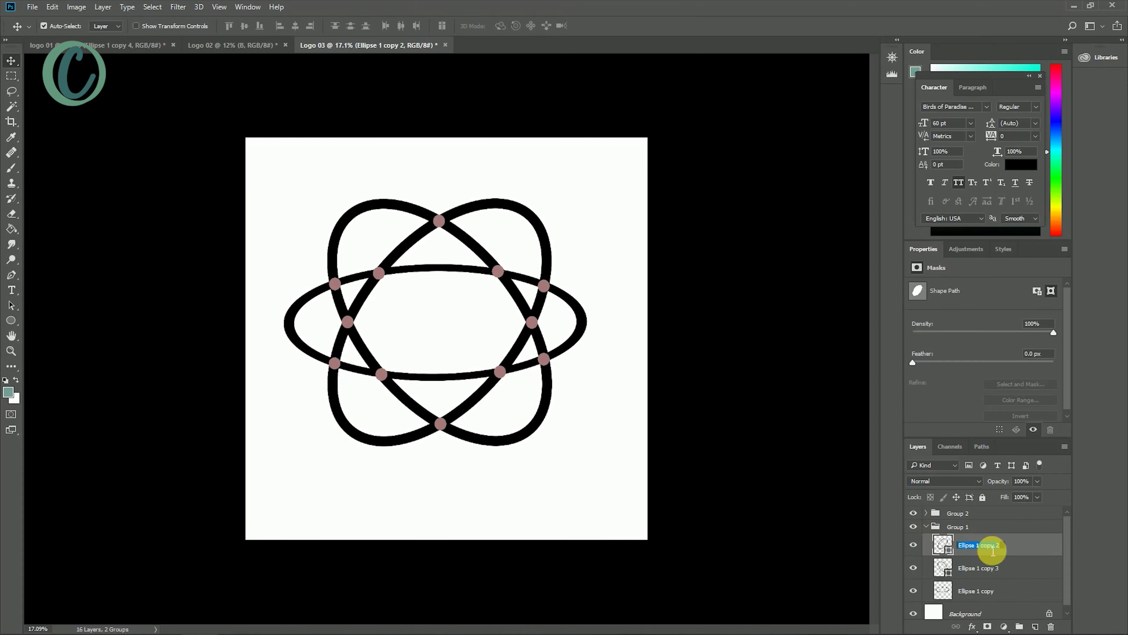
Give the first two orbit layers a teal Color Overlay
double_click(1015, 551)
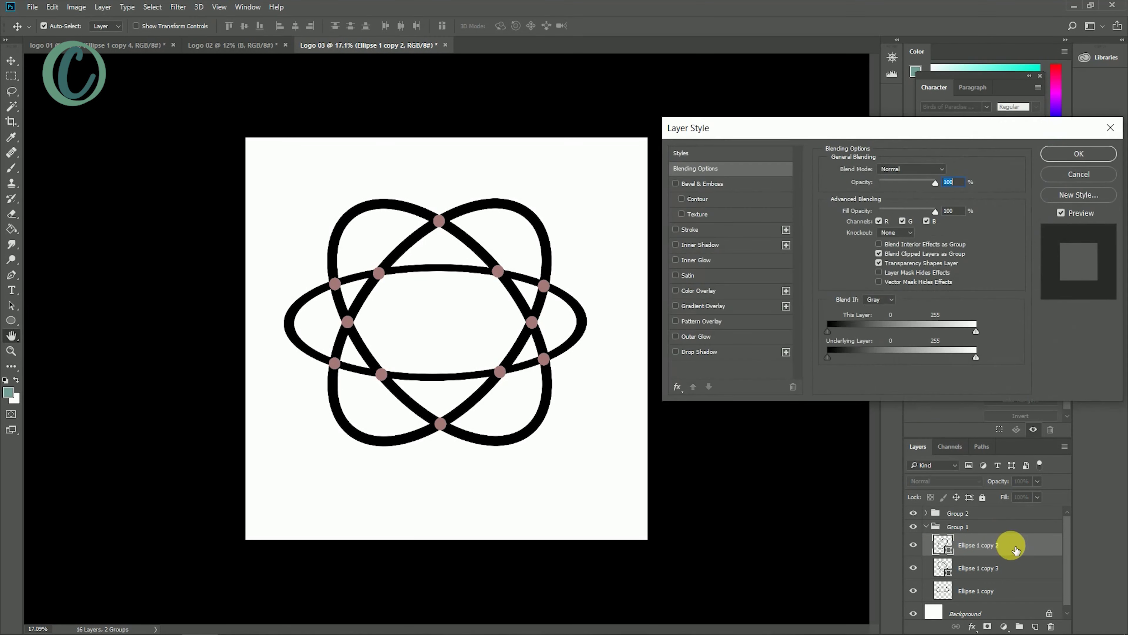
left_click(700, 291)
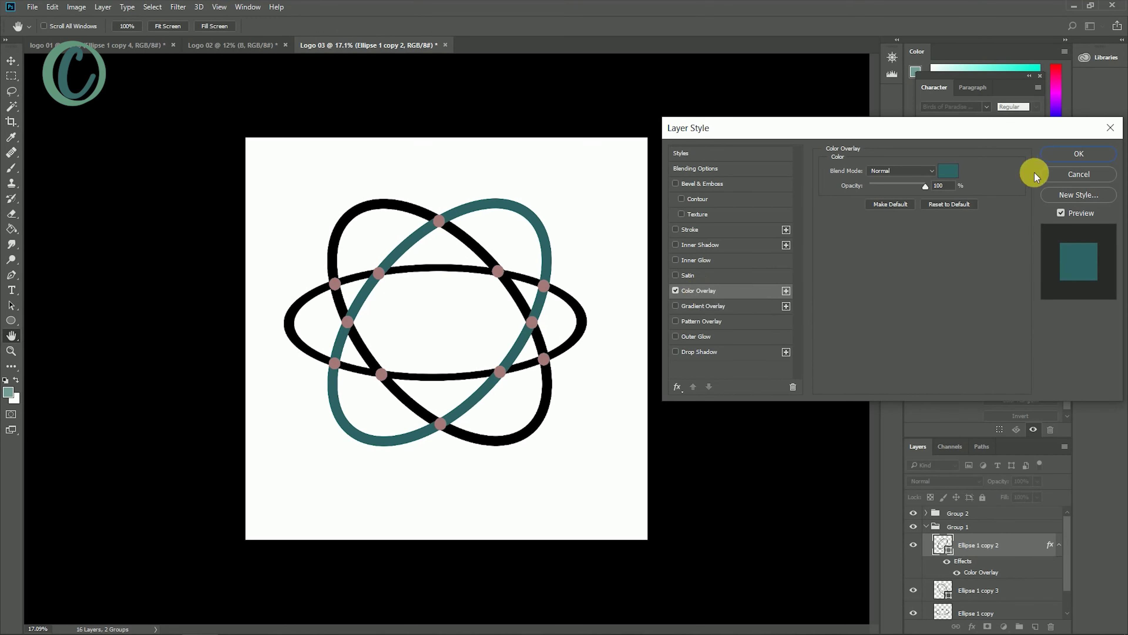
left_click(1078, 153)
double_click(991, 591)
double_click(1028, 591)
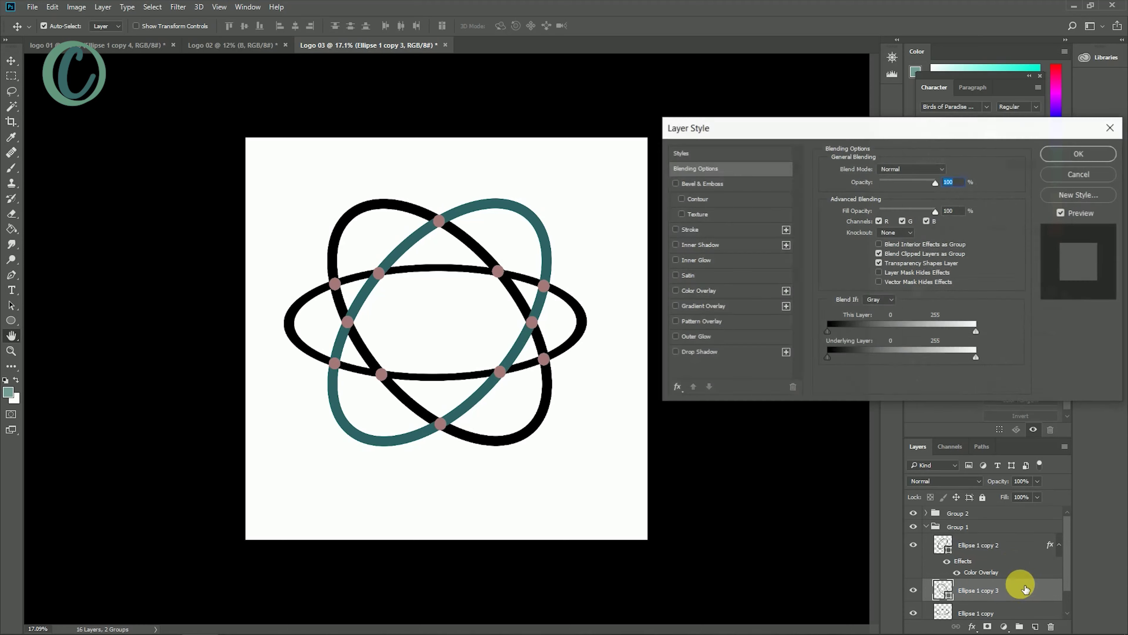
left_click(750, 290)
left_click(1064, 155)
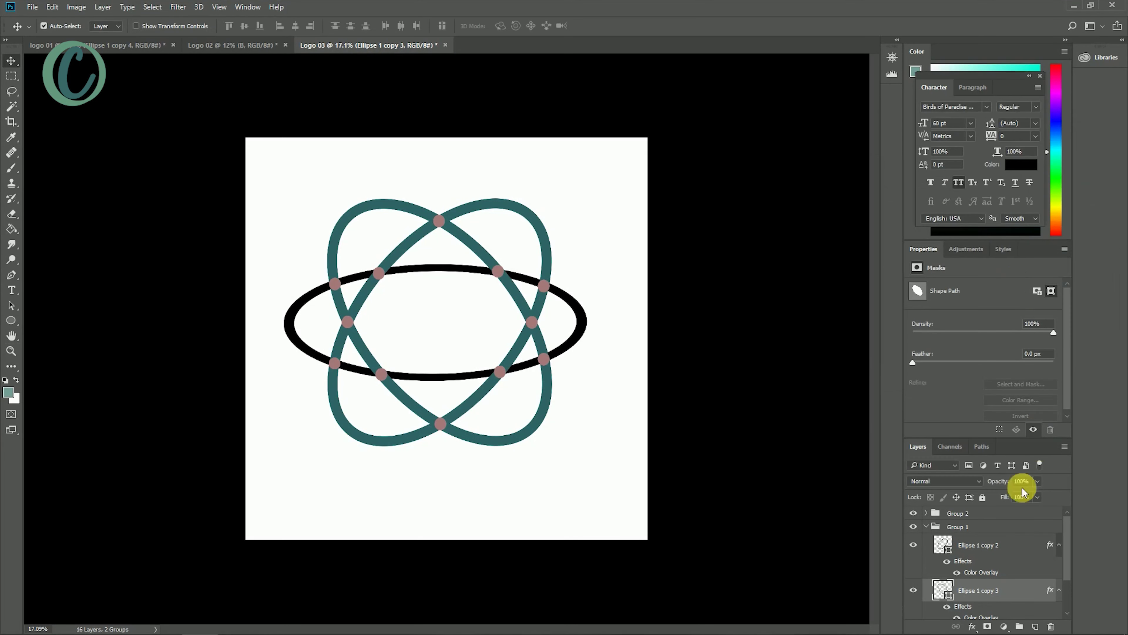
Turn the last orbit teal with a Color Overlay and unlock the white Background layer
scroll(1031, 533, "down", 1)
left_click(1005, 598)
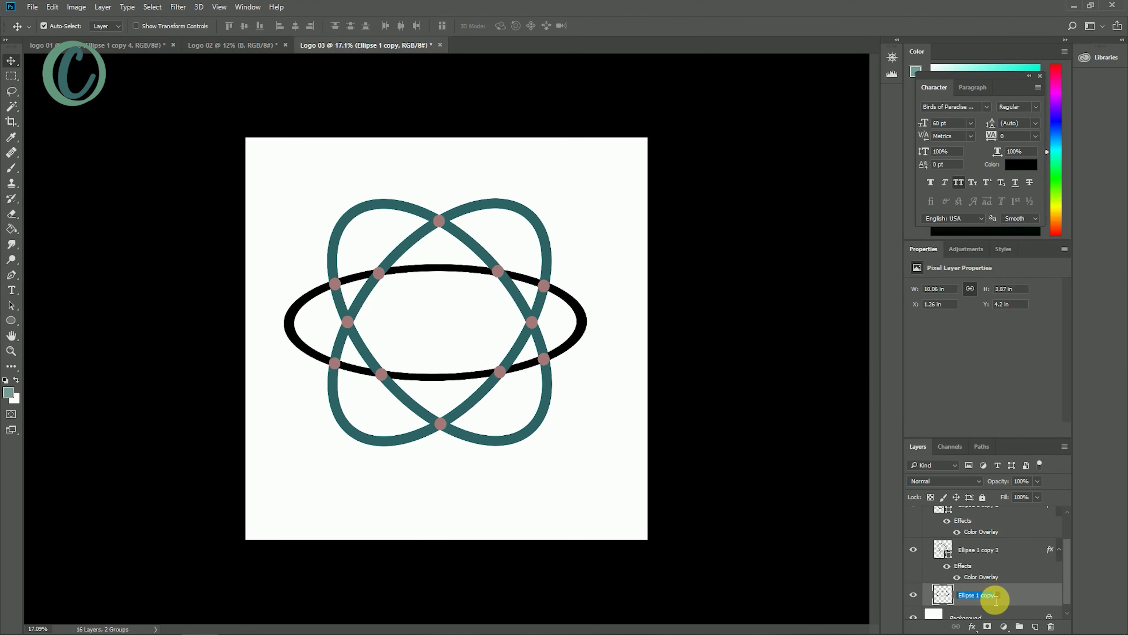
double_click(1020, 598)
left_click(706, 292)
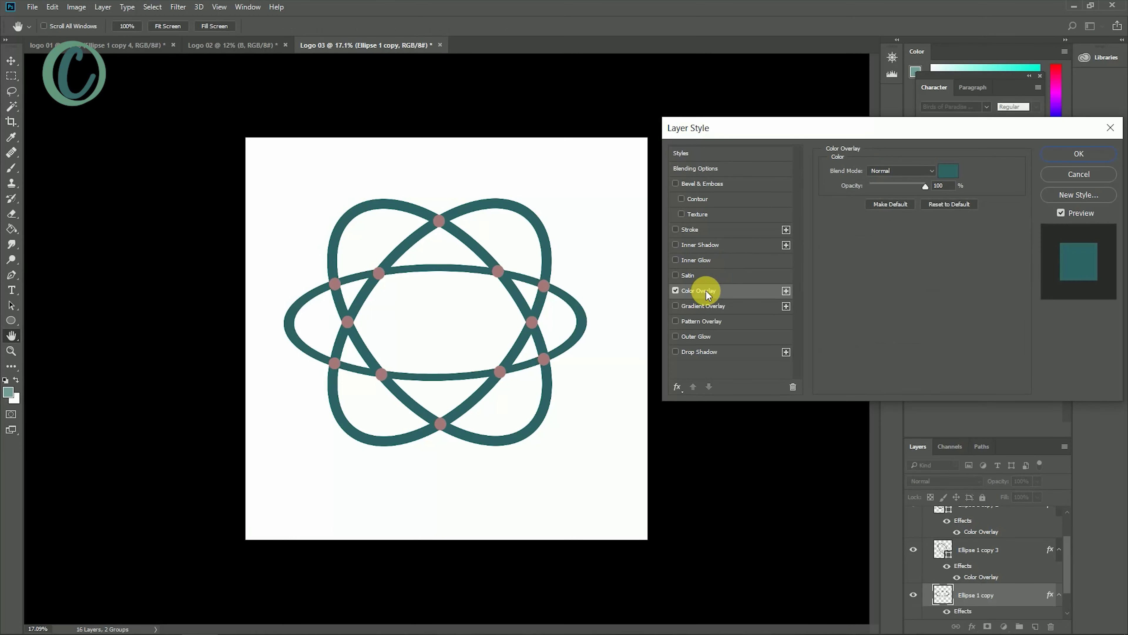
left_click(1057, 155)
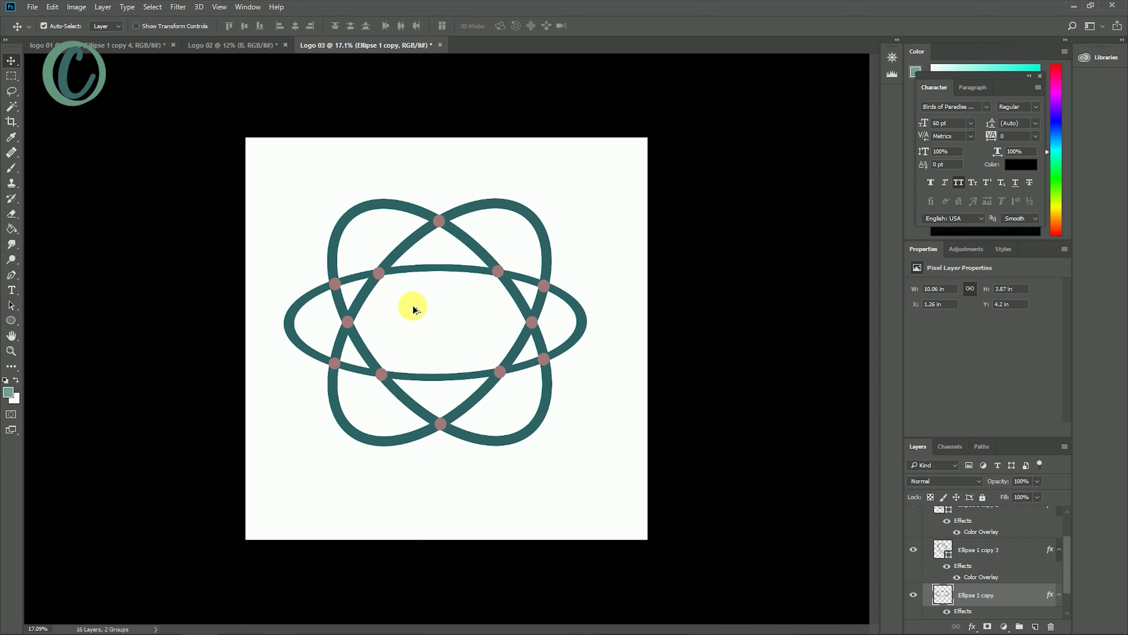
scroll(997, 569, "down", 1)
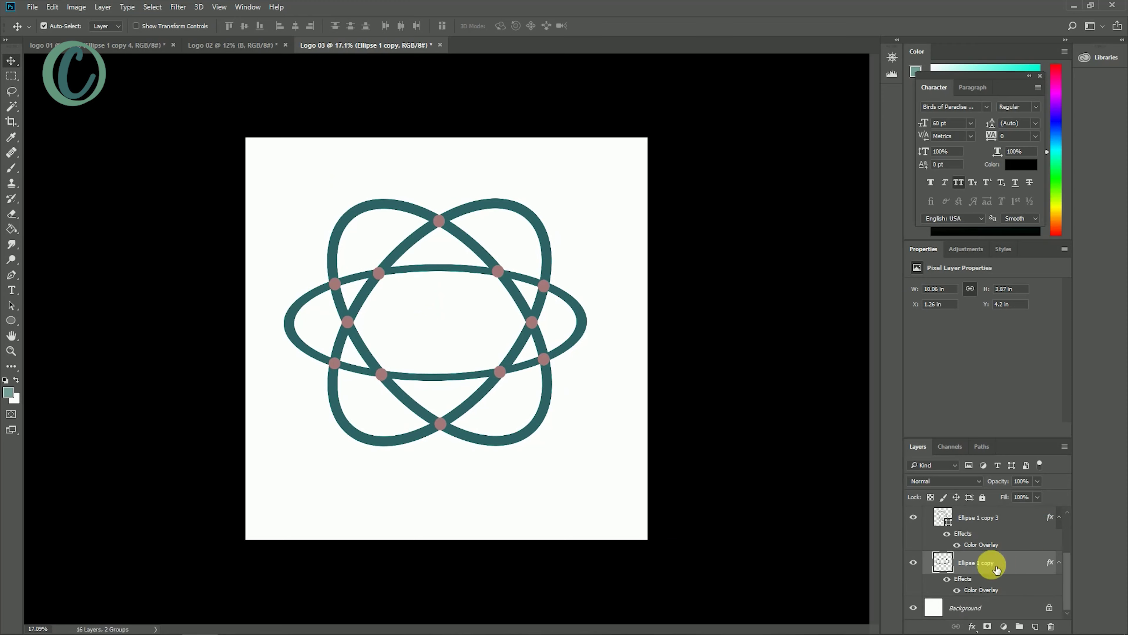
left_click(1060, 608)
Hide Layer 0 so the teal atom sits on a transparent canvas
left_click(914, 608)
scroll(973, 558, "up", 2)
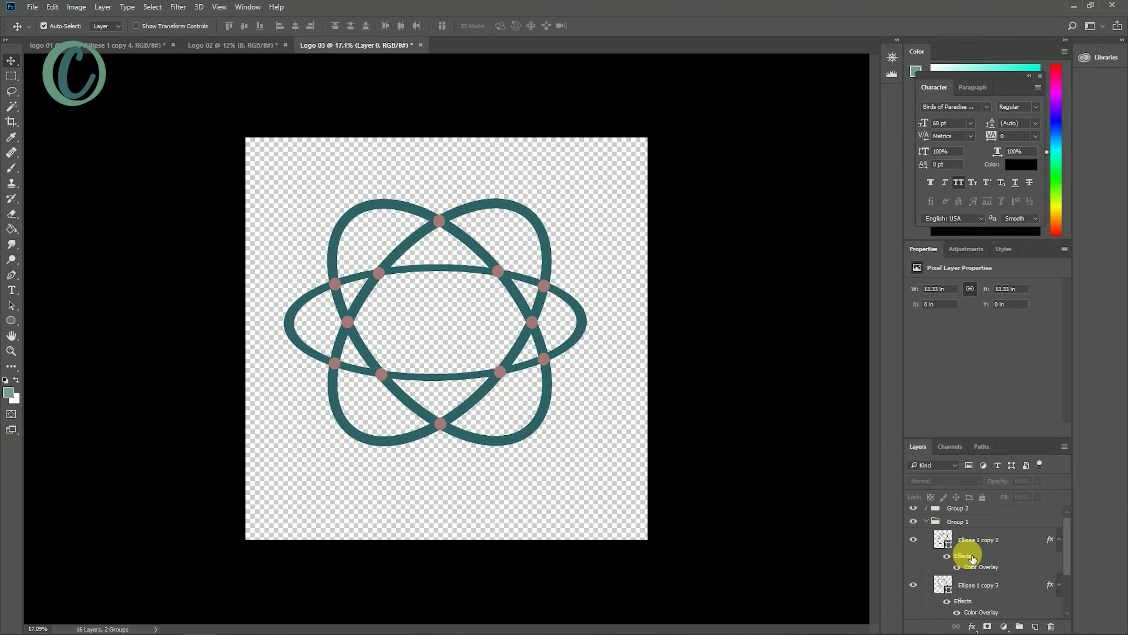